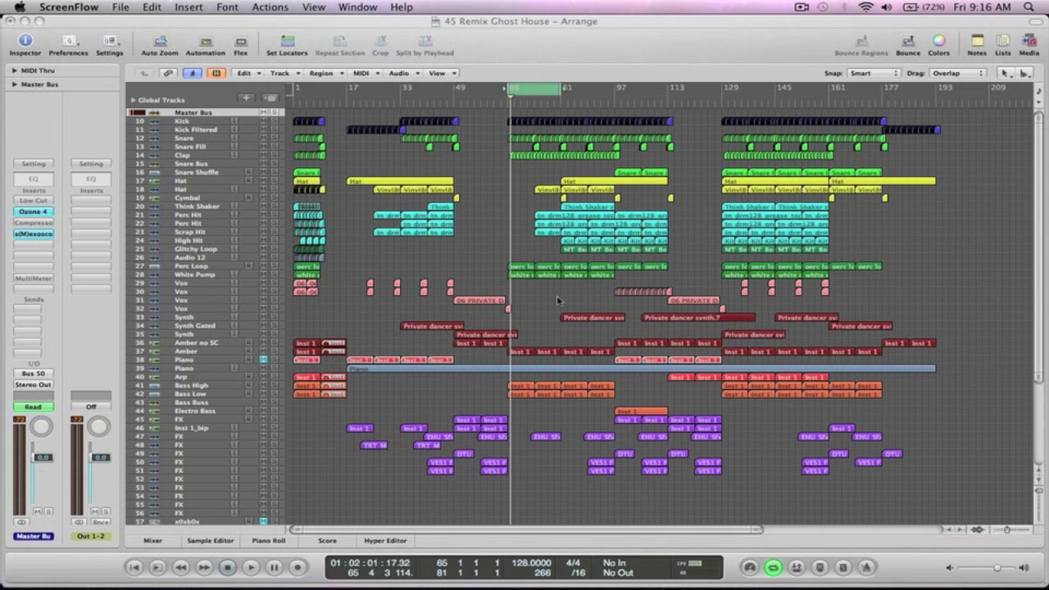
# Select the Kick track in the section starting at bar 65 and solo it.
pyautogui.click(596, 375)
pyautogui.moveTo(611, 418); pyautogui.dragTo(505, 126)
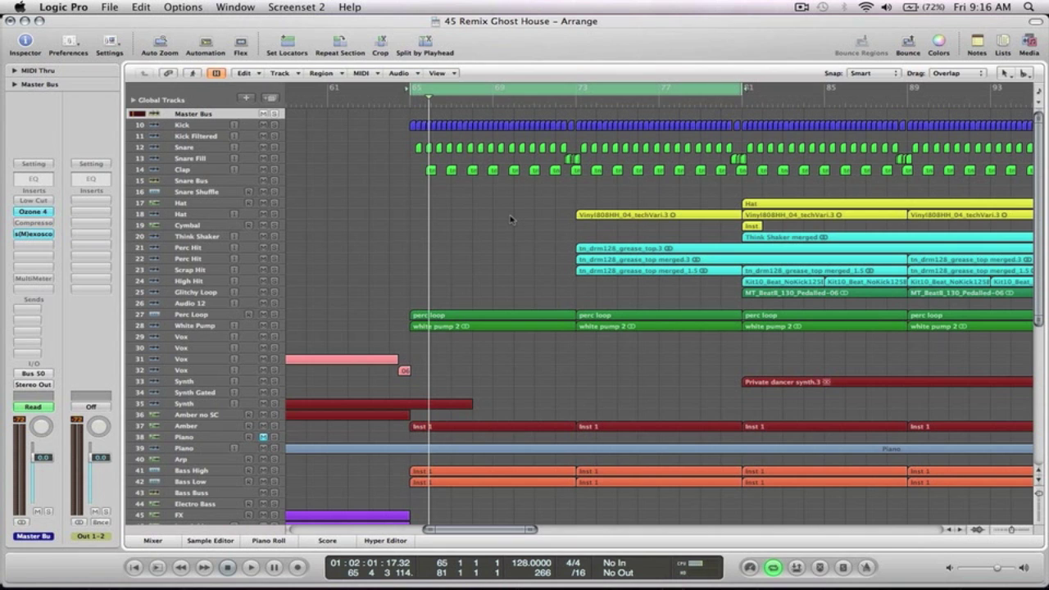
pyautogui.click(183, 128)
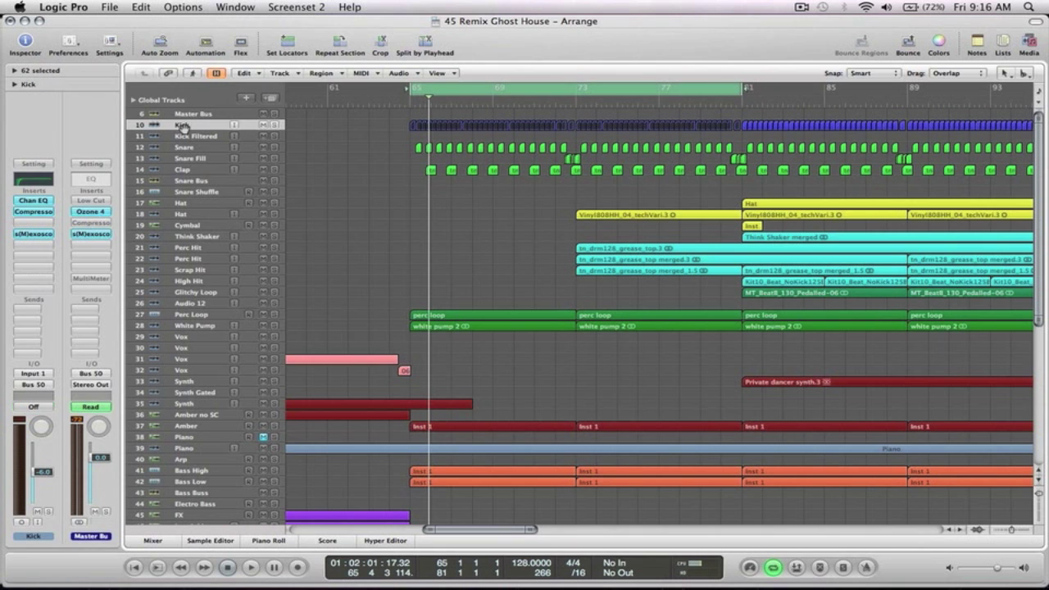
pyautogui.moveTo(777, 194); pyautogui.dragTo(428, 108)
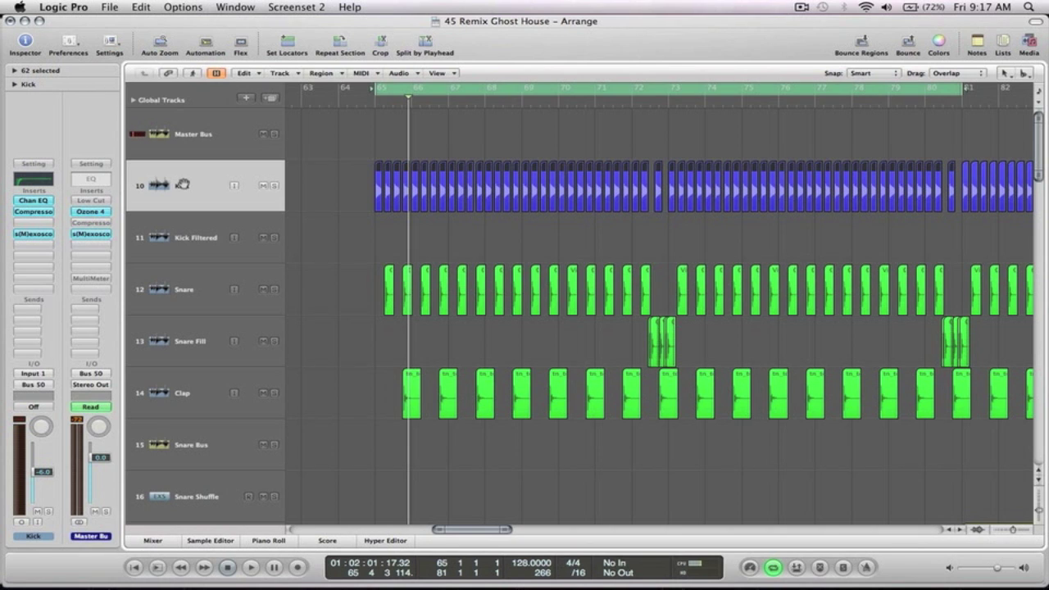
pyautogui.press('a')
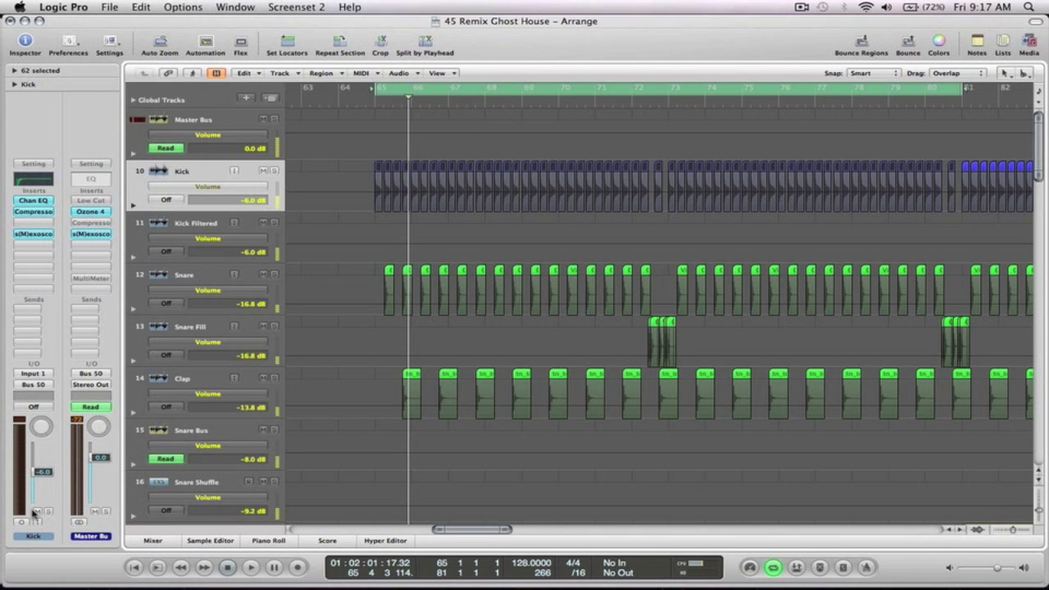
pyautogui.press('a')
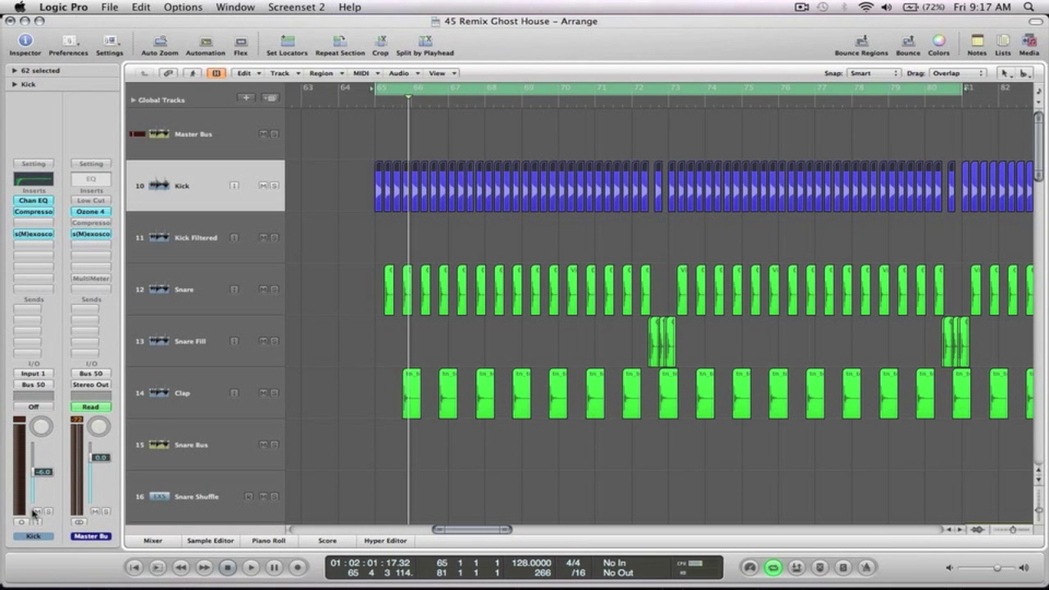
pyautogui.click(275, 186)
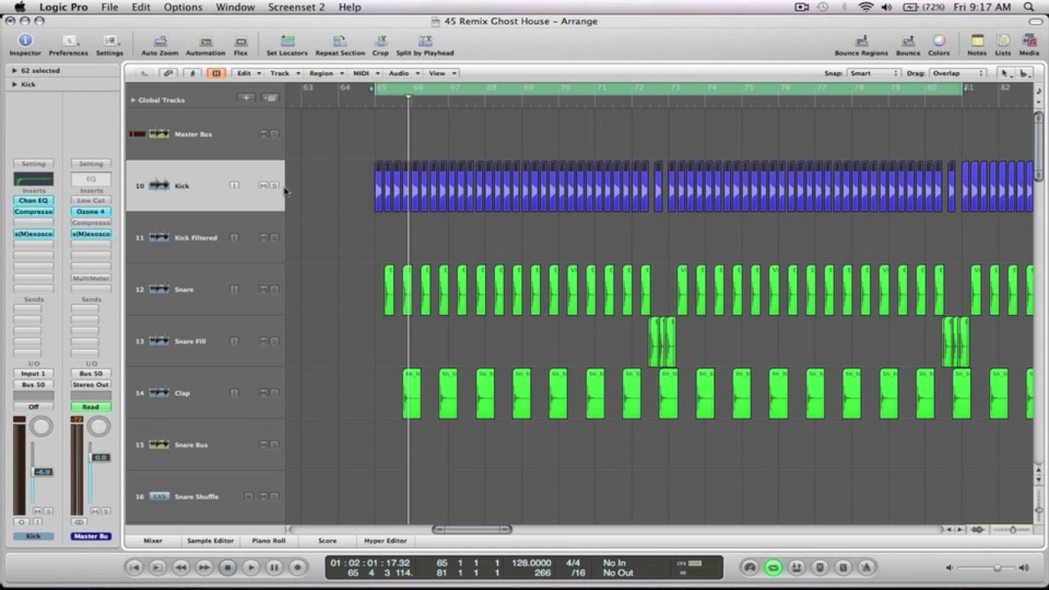
# Set the Kick Compressor's threshold to 0 dB and open the track's s(M)exoscope waveform display beside it.
pyautogui.click(33, 213)
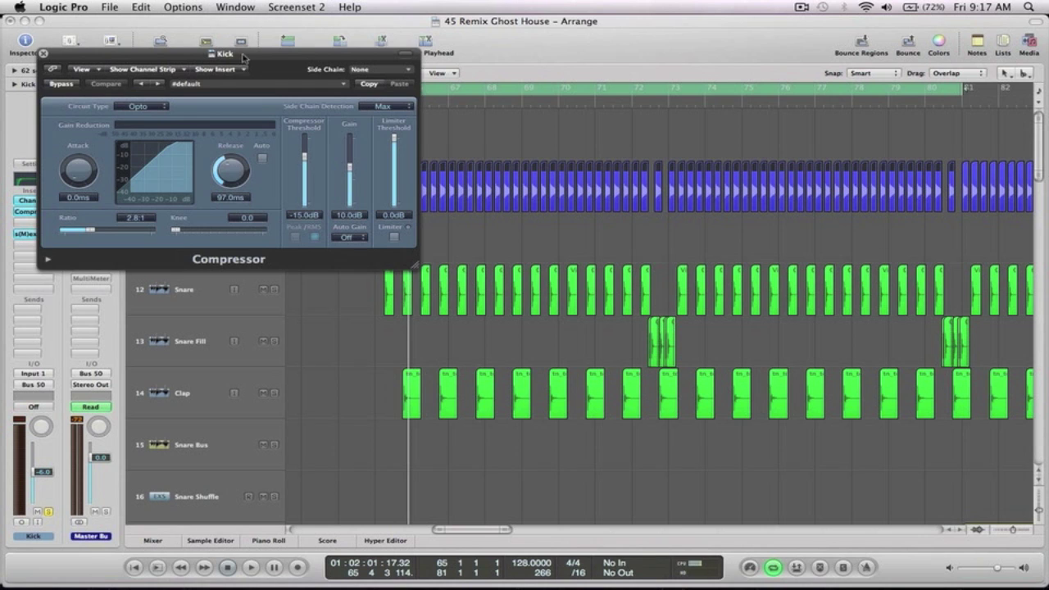
pyautogui.moveTo(243, 51); pyautogui.dragTo(240, 18)
pyautogui.moveTo(301, 123); pyautogui.dragTo(303, 101)
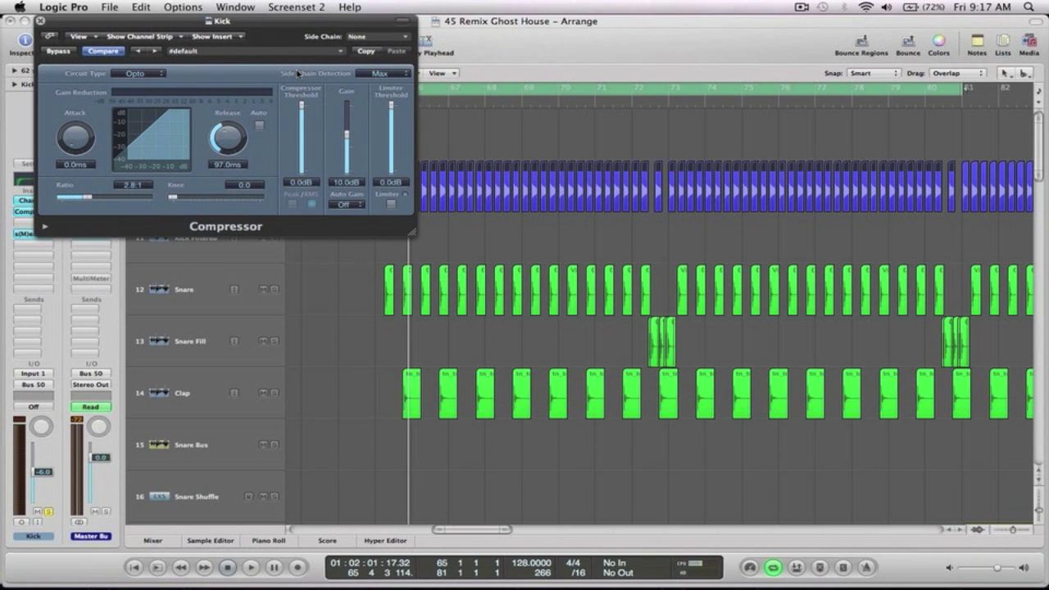
pyautogui.click(24, 234)
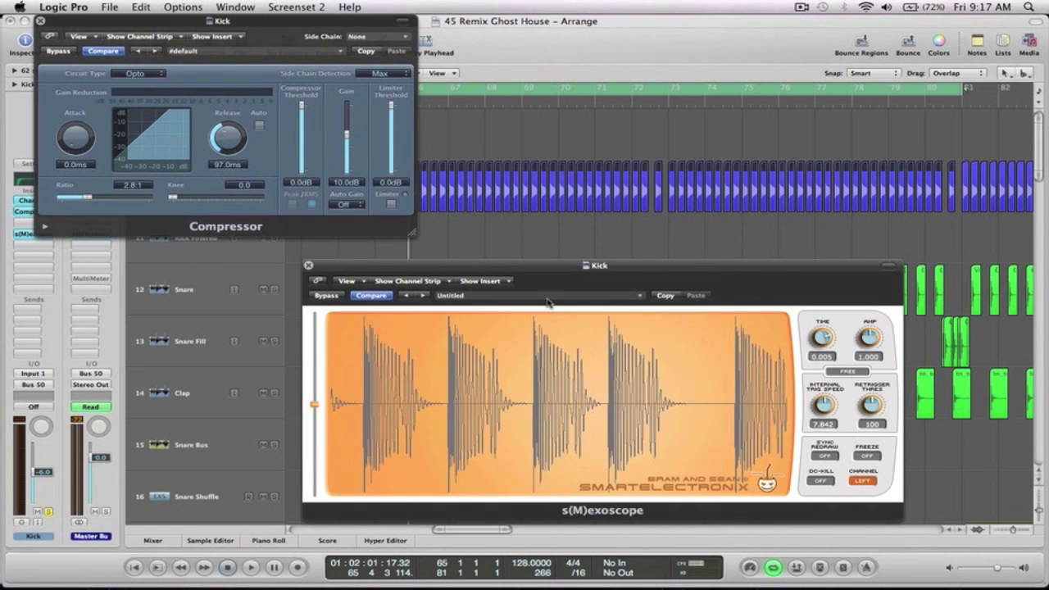
pyautogui.moveTo(554, 272); pyautogui.dragTo(641, 289)
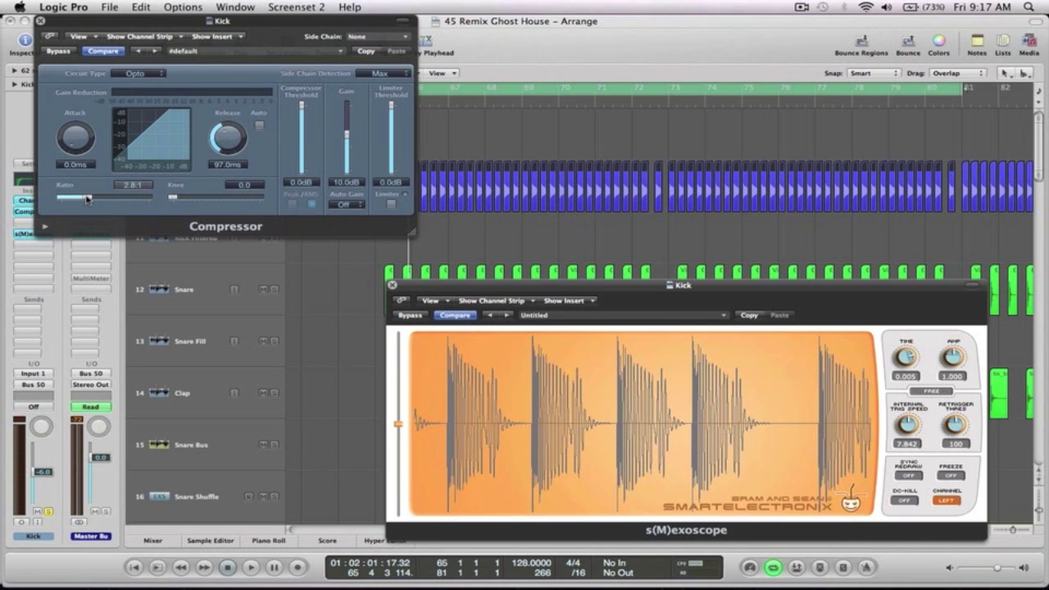
# Try the Compressor's ratio at 29:1, 1:1 and 30:1 to compare the extremes.
pyautogui.moveTo(87, 199); pyautogui.dragTo(147, 202)
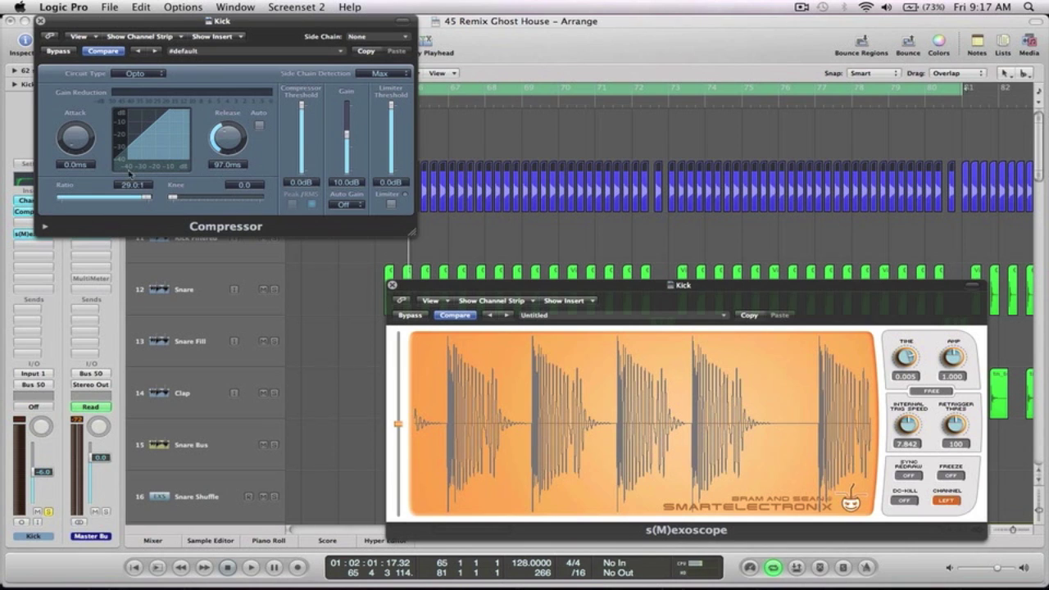
pyautogui.moveTo(303, 26); pyautogui.dragTo(587, 384)
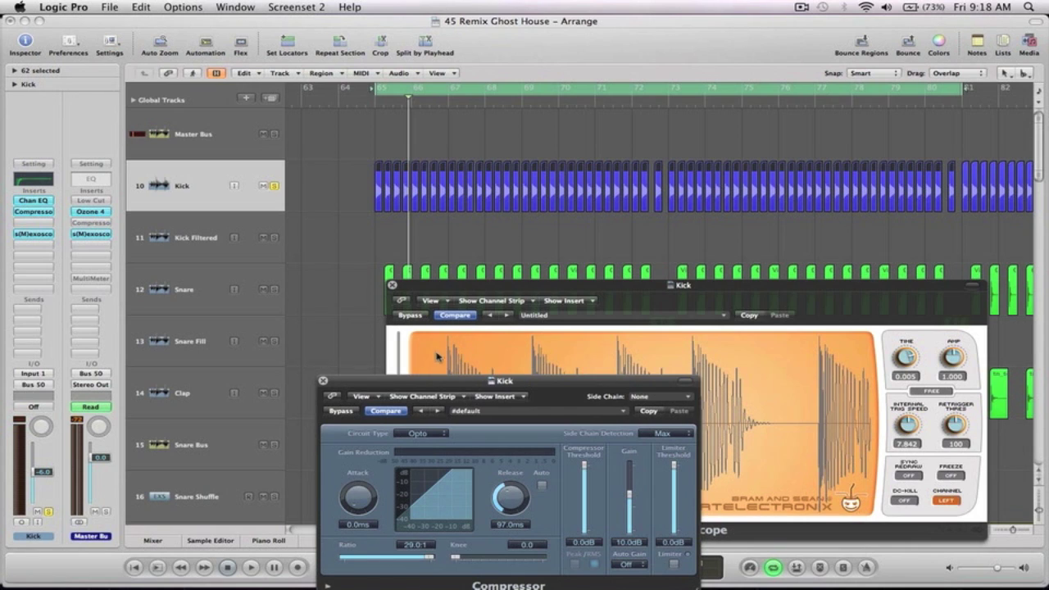
pyautogui.moveTo(428, 558); pyautogui.dragTo(373, 561)
pyautogui.moveTo(374, 561); pyautogui.dragTo(326, 563)
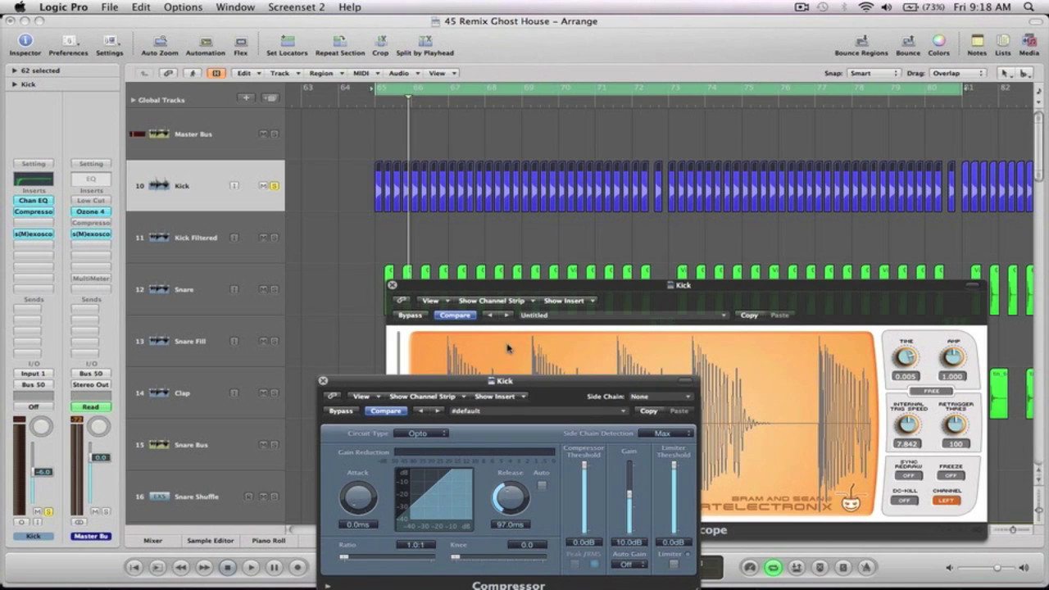
pyautogui.click(342, 559)
pyautogui.moveTo(343, 558); pyautogui.dragTo(468, 558)
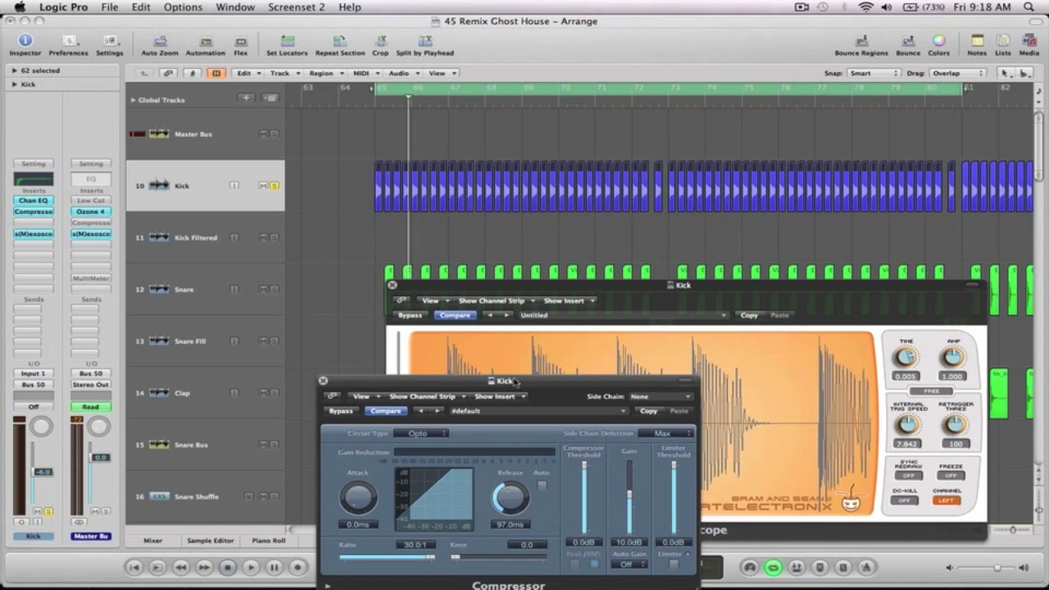
pyautogui.moveTo(514, 381); pyautogui.dragTo(212, 53)
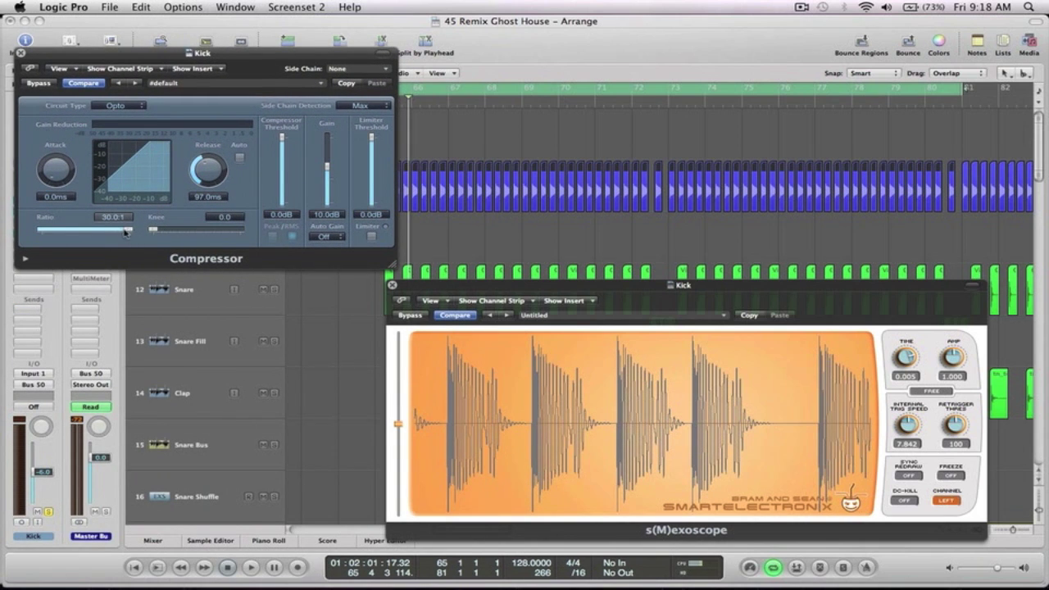
# Set the Compressor's ratio to 2.9:1 and audition the kick with the Compressor bypassed.
pyautogui.moveTo(128, 231); pyautogui.dragTo(70, 232)
pyautogui.click(38, 83)
pyautogui.press('space')
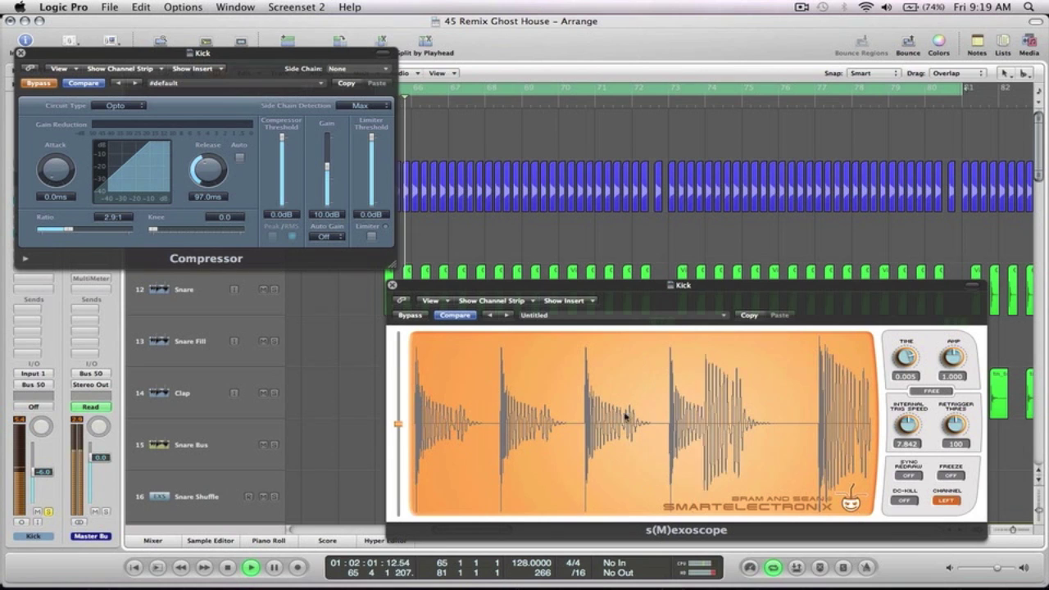
pyautogui.press('space')
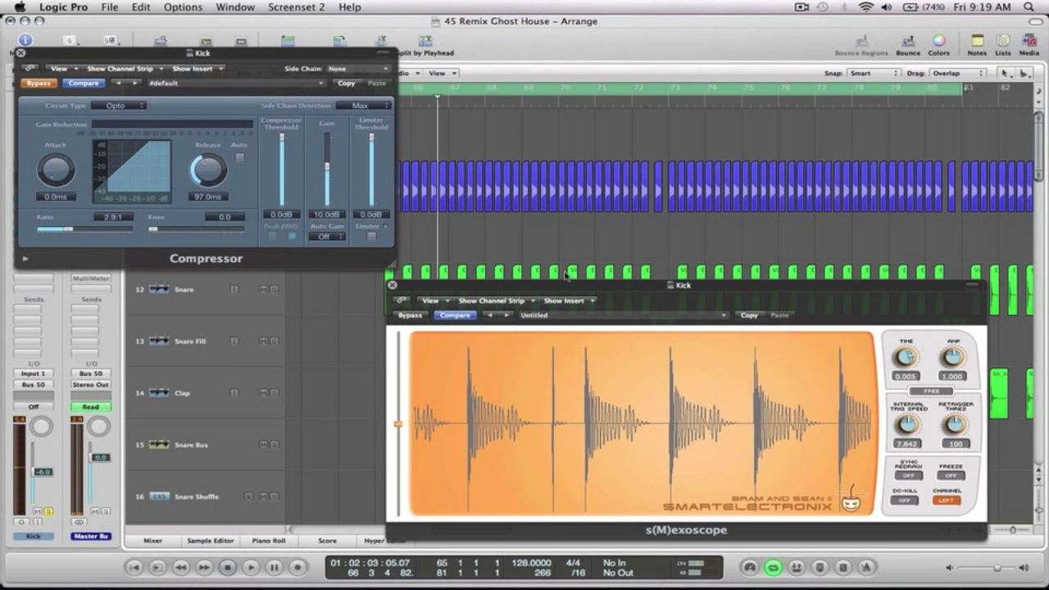
# Examine the waveform of the Sasha Kick region at bar 68 up close.
pyautogui.click(490, 173)
pyautogui.press('z')
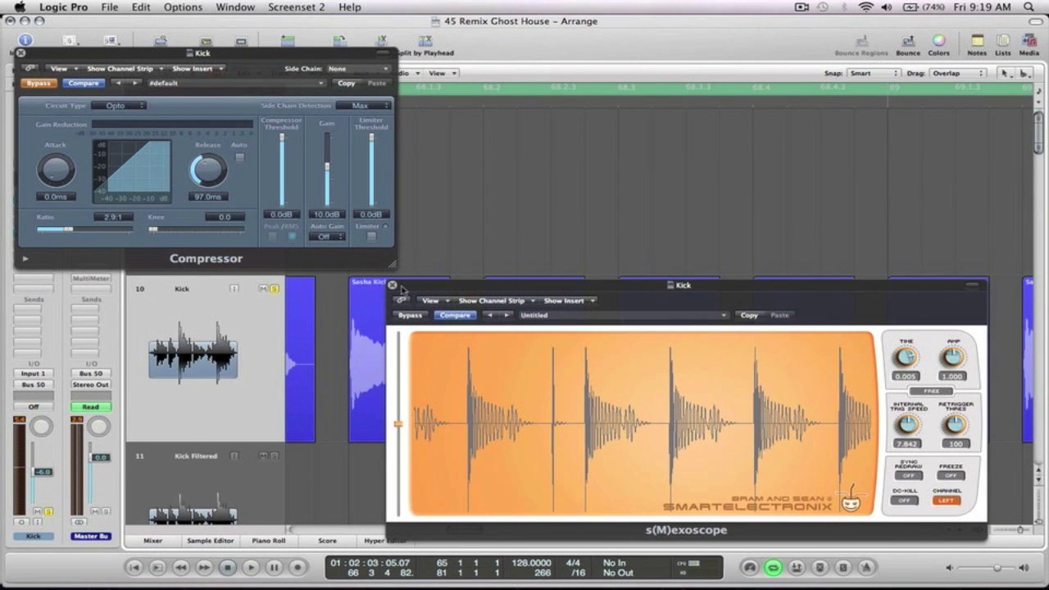
pyautogui.moveTo(378, 399); pyautogui.dragTo(325, 315)
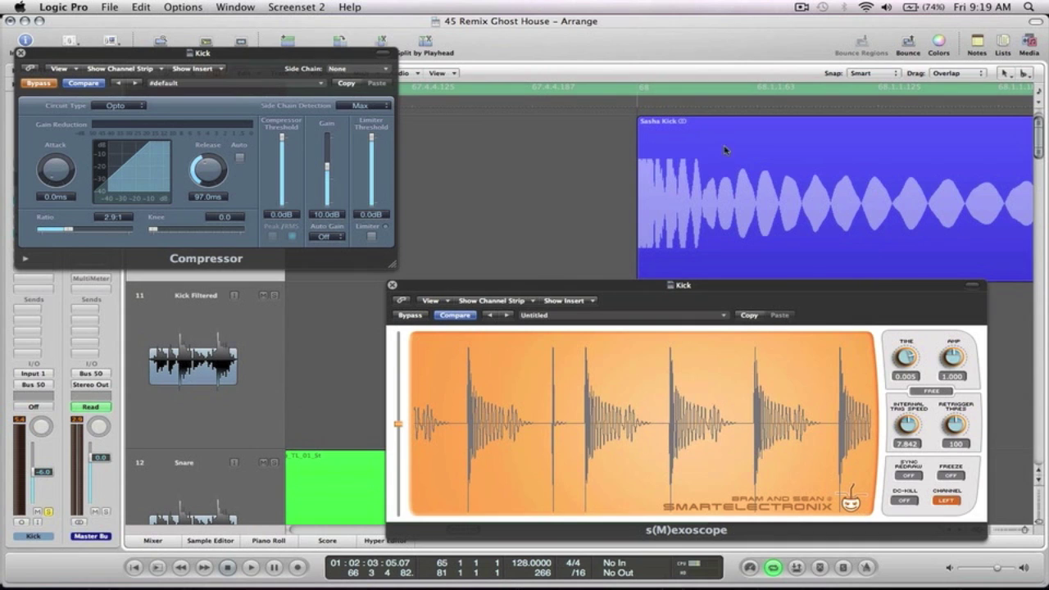
pyautogui.click(698, 162)
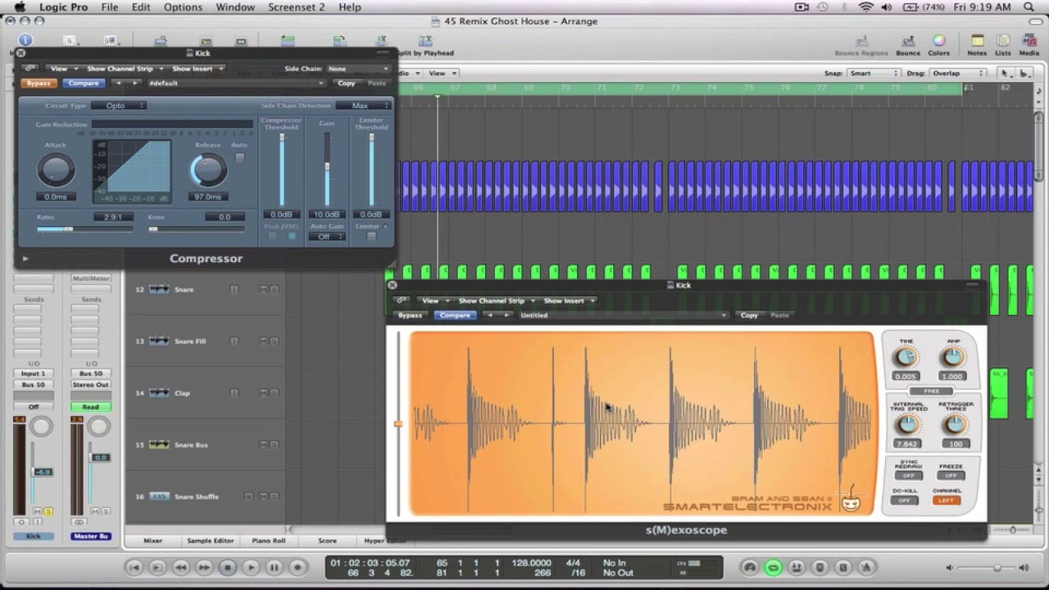
# Review the Kick track's Channel EQ curve and close the EQ.
pyautogui.moveTo(96, 54); pyautogui.dragTo(258, 84)
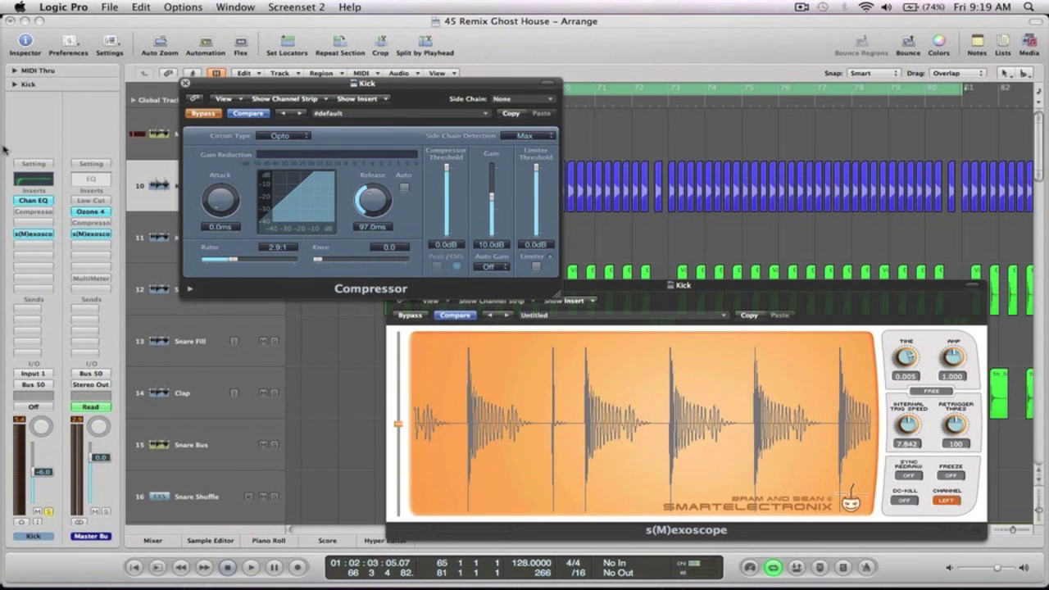
pyautogui.click(35, 200)
pyautogui.moveTo(275, 181); pyautogui.dragTo(301, 184)
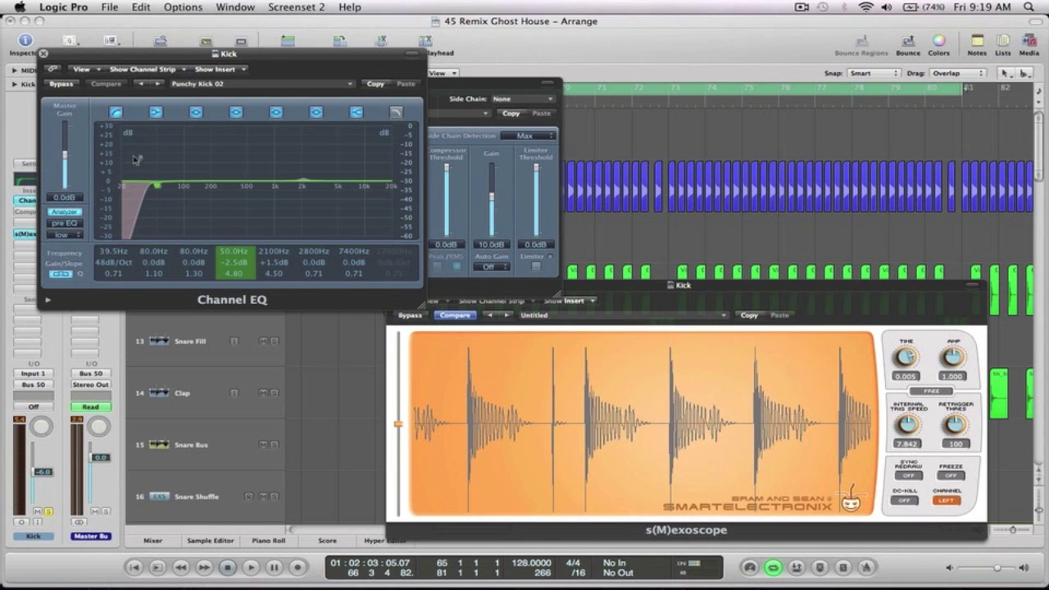
pyautogui.click(43, 53)
pyautogui.moveTo(369, 84); pyautogui.dragTo(235, 27)
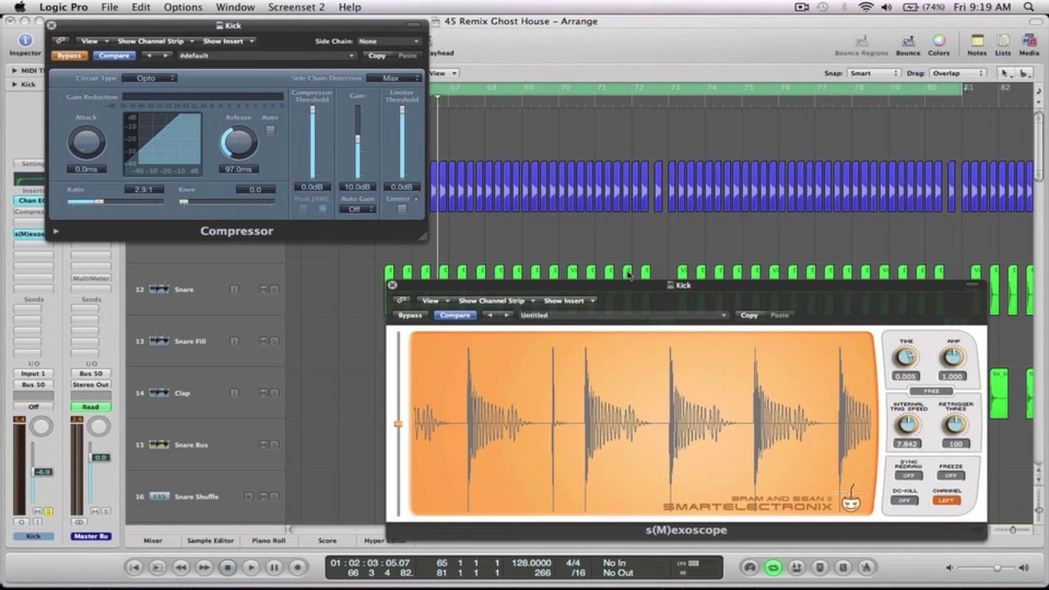
# Play the bypassed kick in the s(M)exoscope and examine the source waveform of a Sasha Kick region in bar 71.
pyautogui.moveTo(630, 287); pyautogui.dragTo(609, 262)
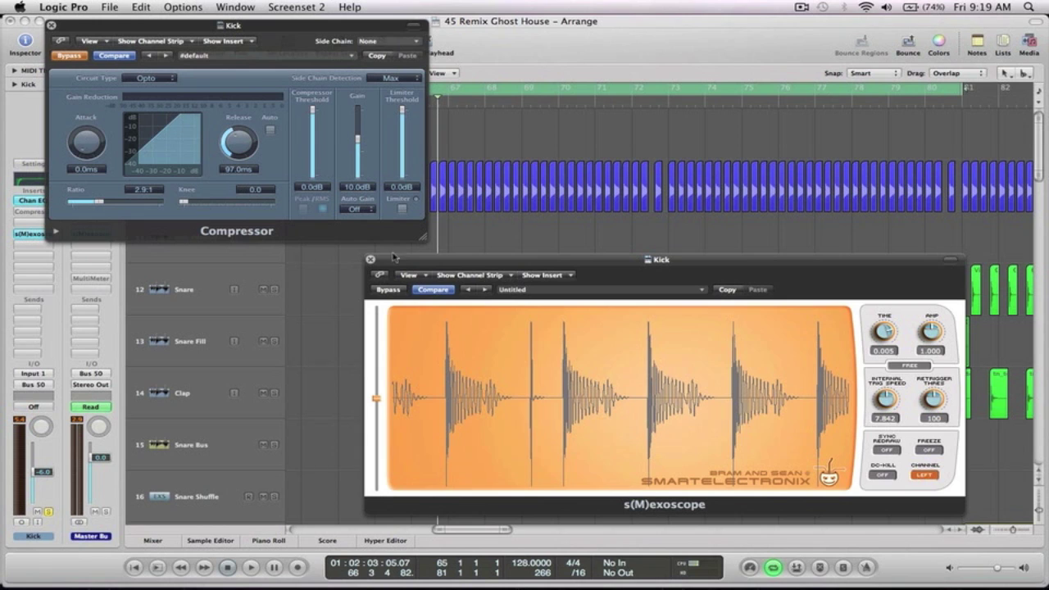
pyautogui.press('space')
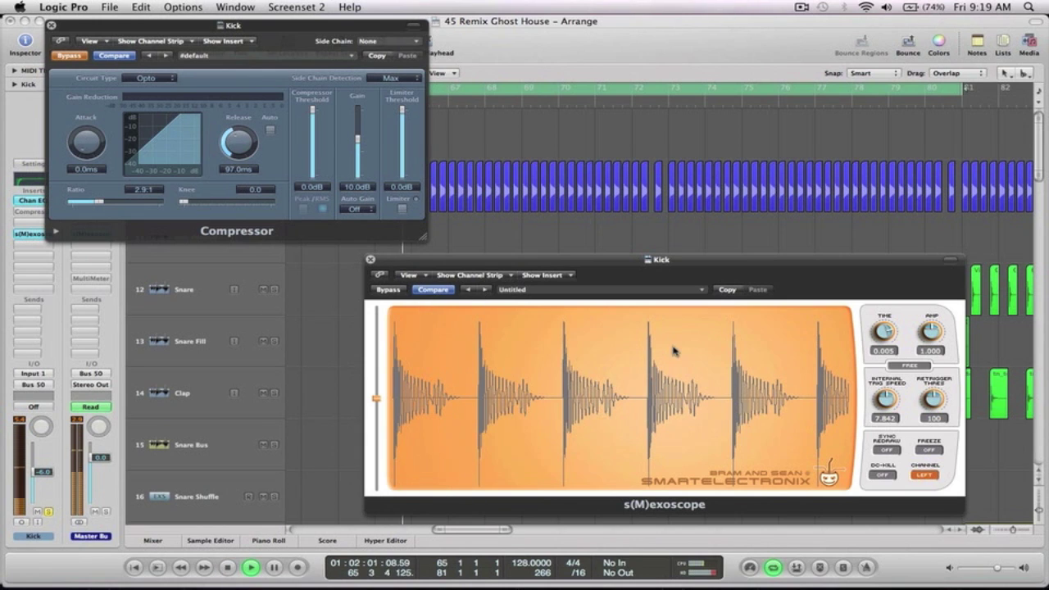
pyautogui.press('space')
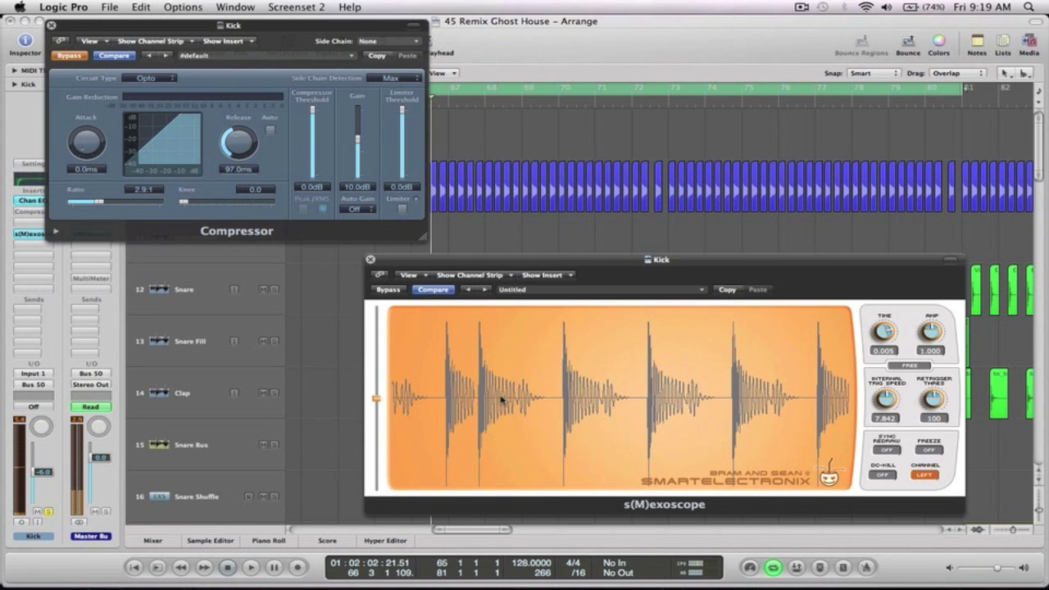
pyautogui.keyDown('ctrl'); pyautogui.keyDown('alt'); pyautogui.click(611, 188); pyautogui.keyUp('alt'); pyautogui.keyUp('ctrl')
pyautogui.keyDown('ctrl'); pyautogui.keyDown('alt'); pyautogui.click(707, 179); pyautogui.keyUp('alt'); pyautogui.keyUp('ctrl')
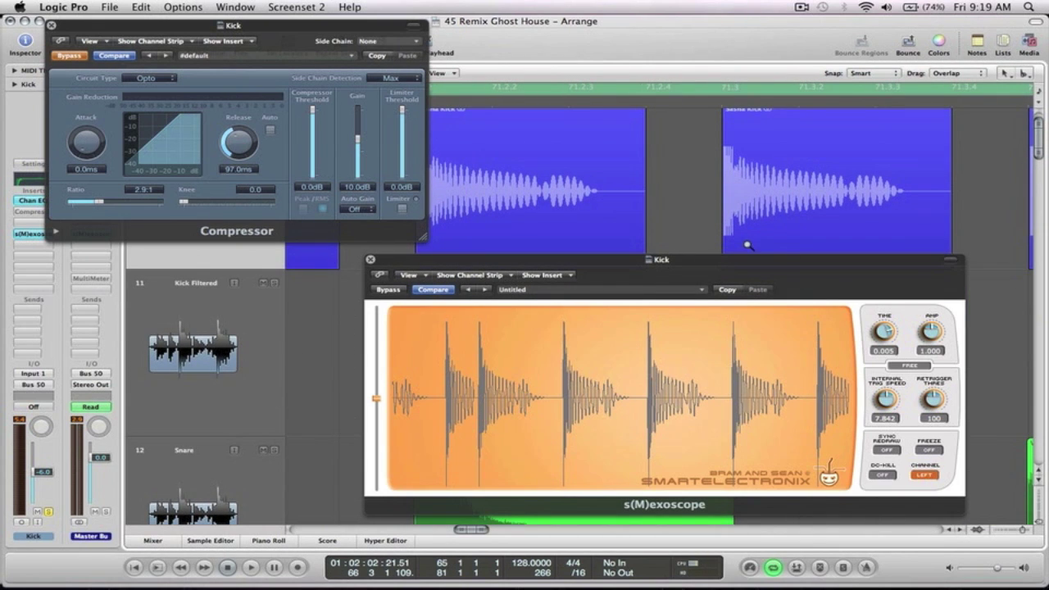
pyautogui.moveTo(715, 157); pyautogui.dragTo(712, 148)
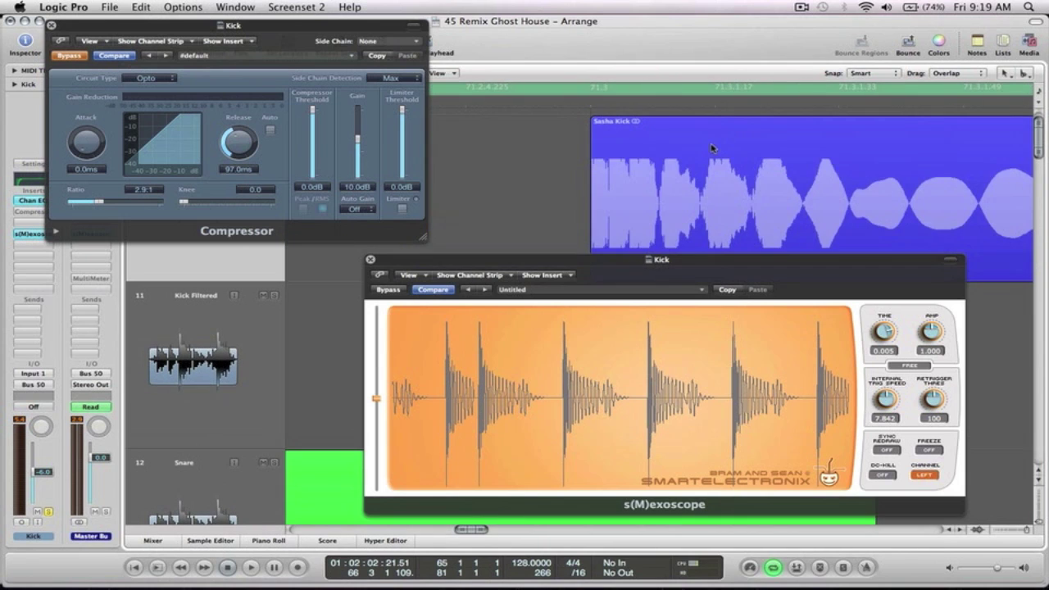
pyautogui.keyDown('ctrl'); pyautogui.keyDown('alt'); pyautogui.click(648, 163); pyautogui.keyUp('alt'); pyautogui.keyUp('ctrl')
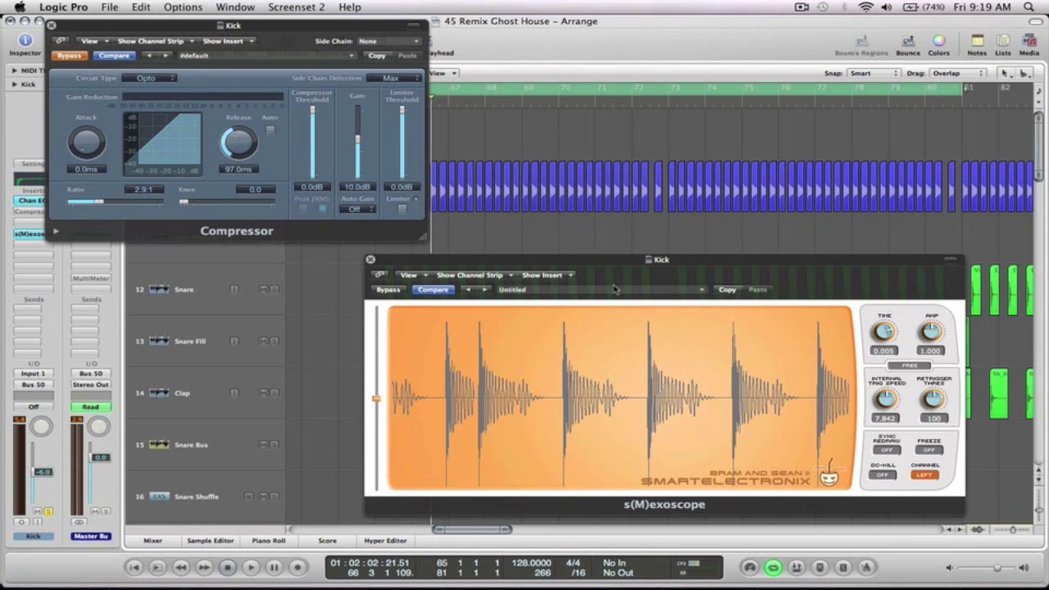
# Turn off the Compressor's bypass during playback to compare the kick's peaks in the s(M)exoscope.
pyautogui.press('space')
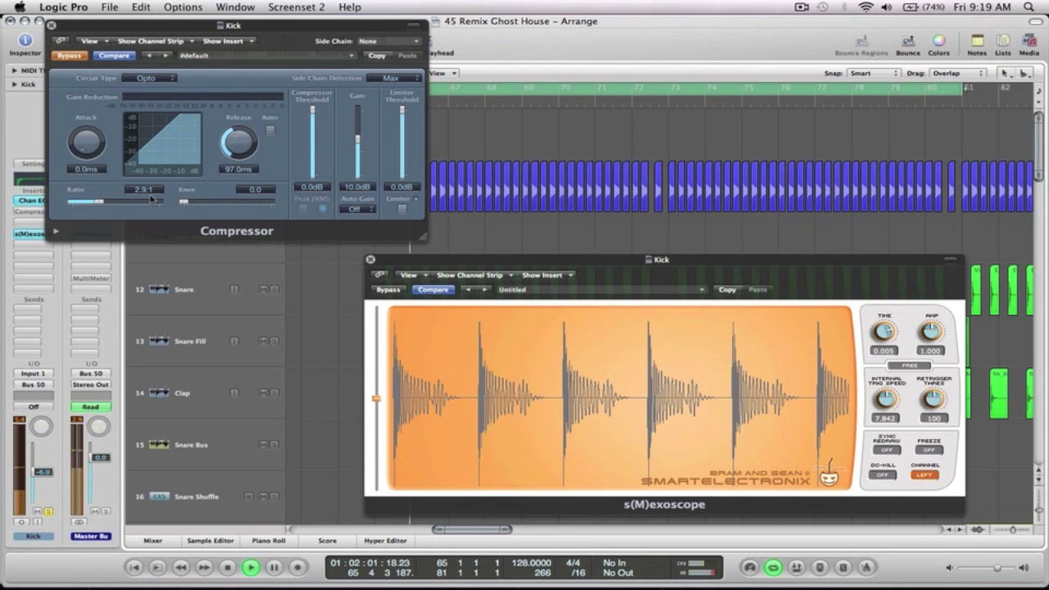
pyautogui.click(71, 56)
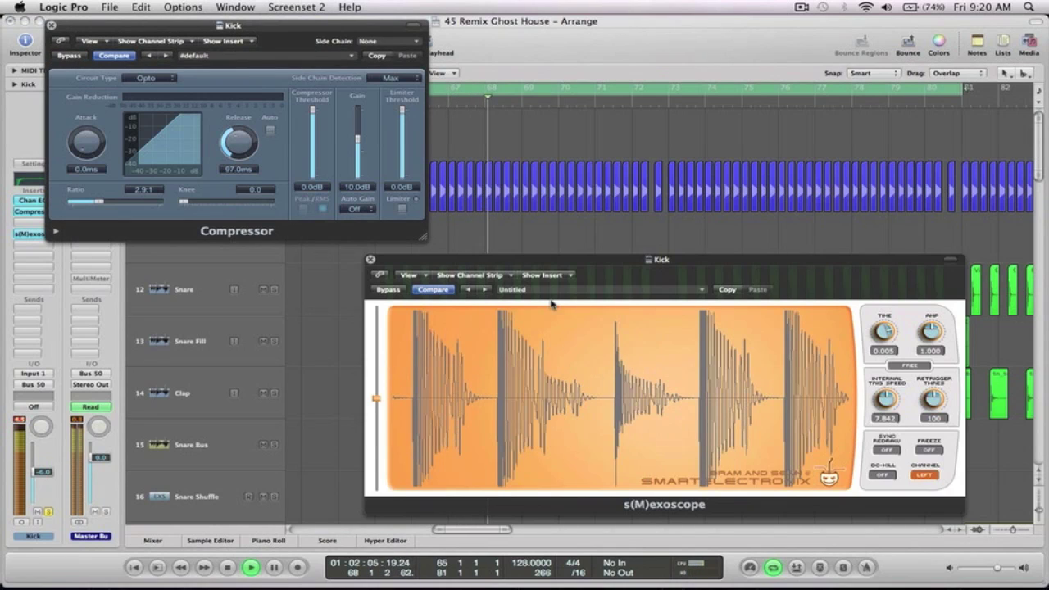
pyautogui.press('space')
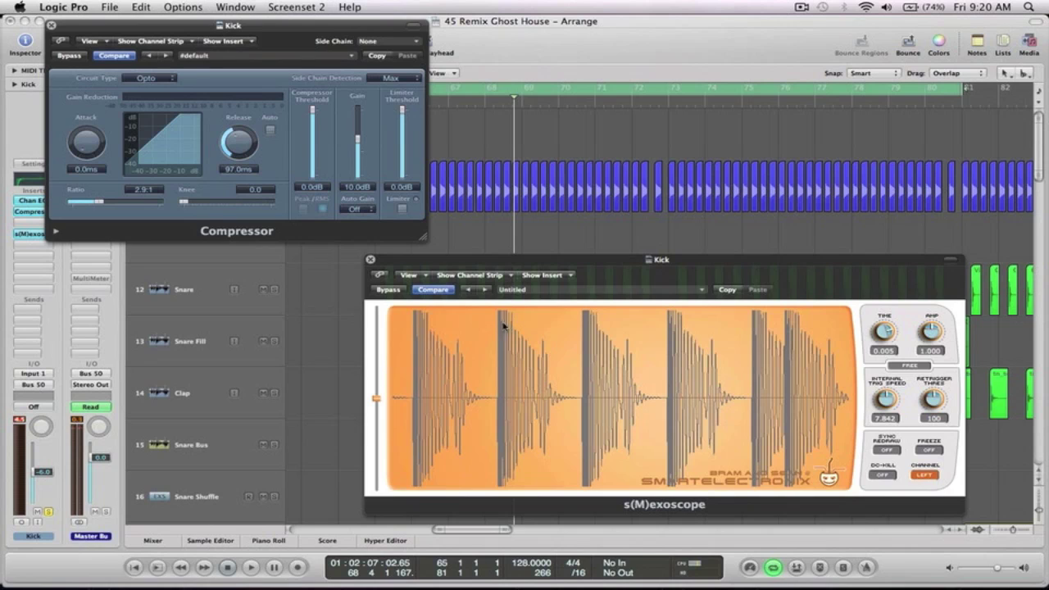
# Set the Compressor's gain to 0 dB and replay the kick to check its waveform.
pyautogui.press('space')
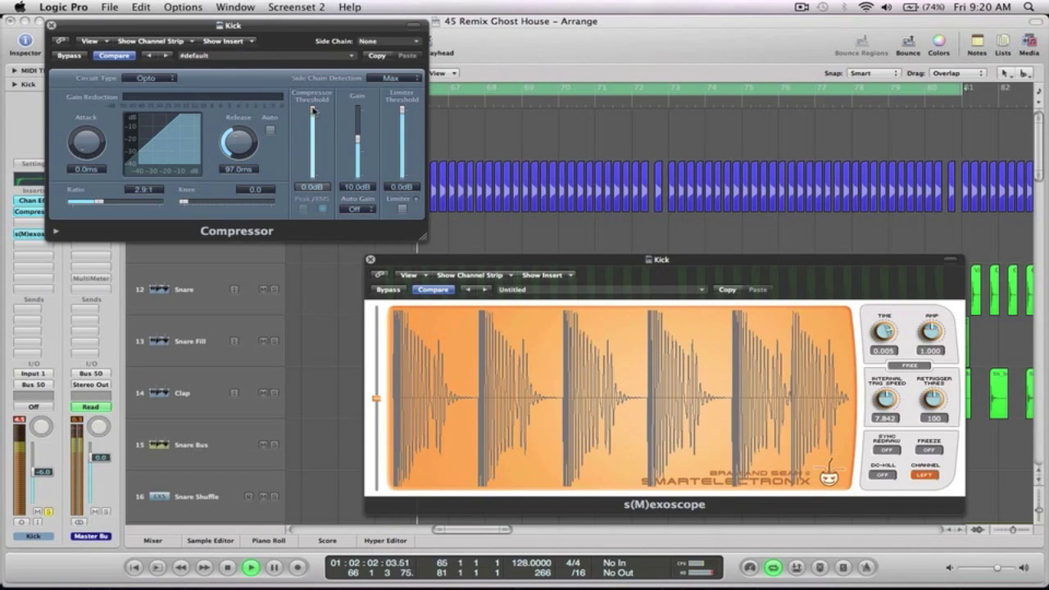
pyautogui.press('space')
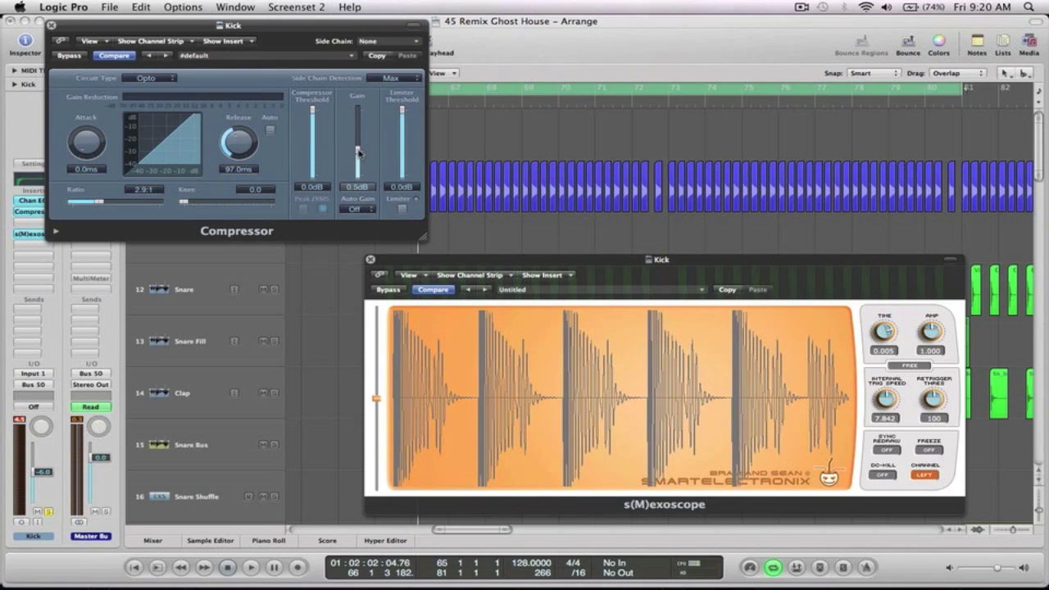
pyautogui.press('space')
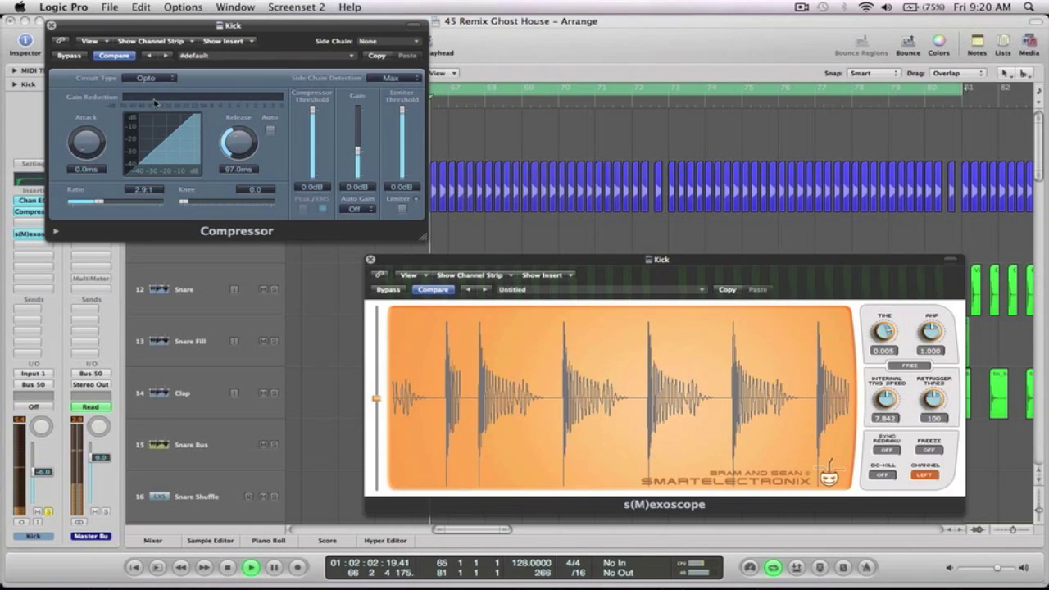
# Set the kick Compressor's threshold to -10 dB, ratio to 9.0:1 and gain to 20 dB during playback.
pyautogui.moveTo(313, 113); pyautogui.dragTo(314, 124)
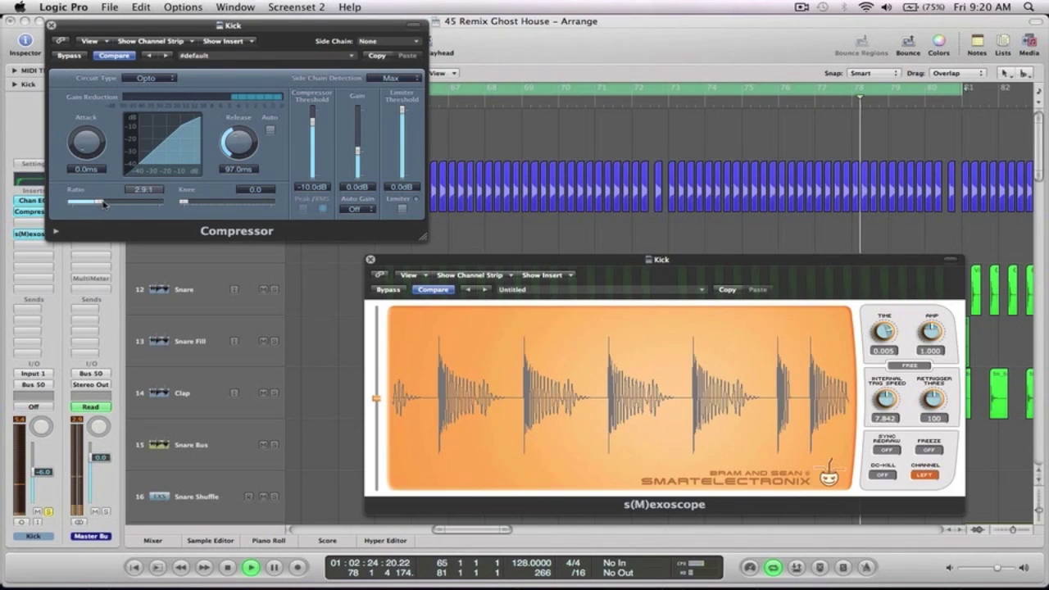
pyautogui.moveTo(99, 203); pyautogui.dragTo(115, 204)
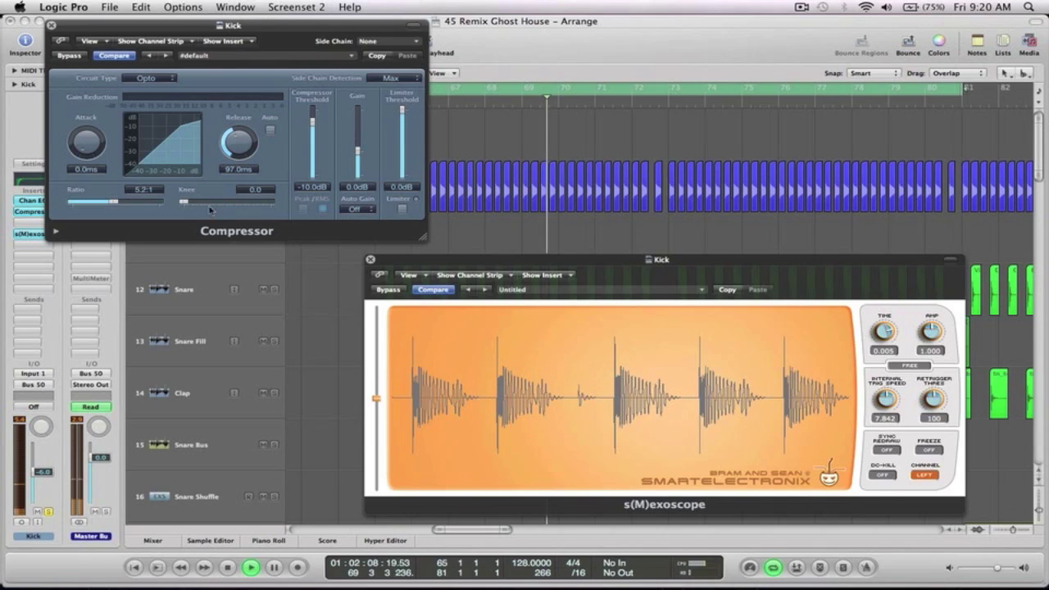
pyautogui.moveTo(119, 203); pyautogui.dragTo(130, 204)
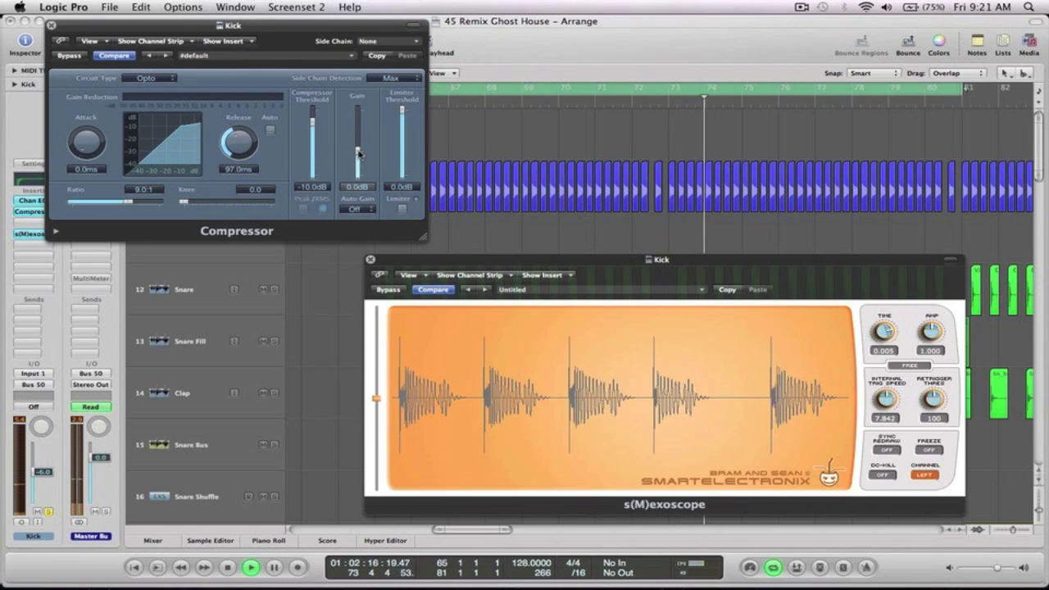
pyautogui.moveTo(358, 154); pyautogui.dragTo(358, 130)
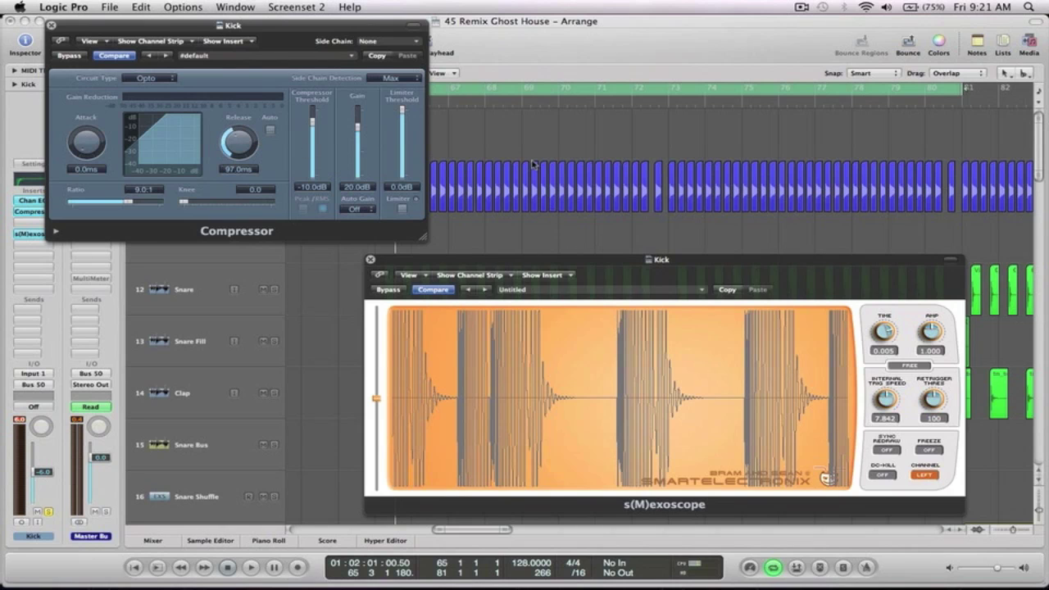
# Examine a Sasha Kick region's source waveform up close and compare it with the compressed signal in the s(M)exoscope.
pyautogui.click(564, 168)
pyautogui.press('z')
pyautogui.moveTo(617, 259); pyautogui.dragTo(665, 4)
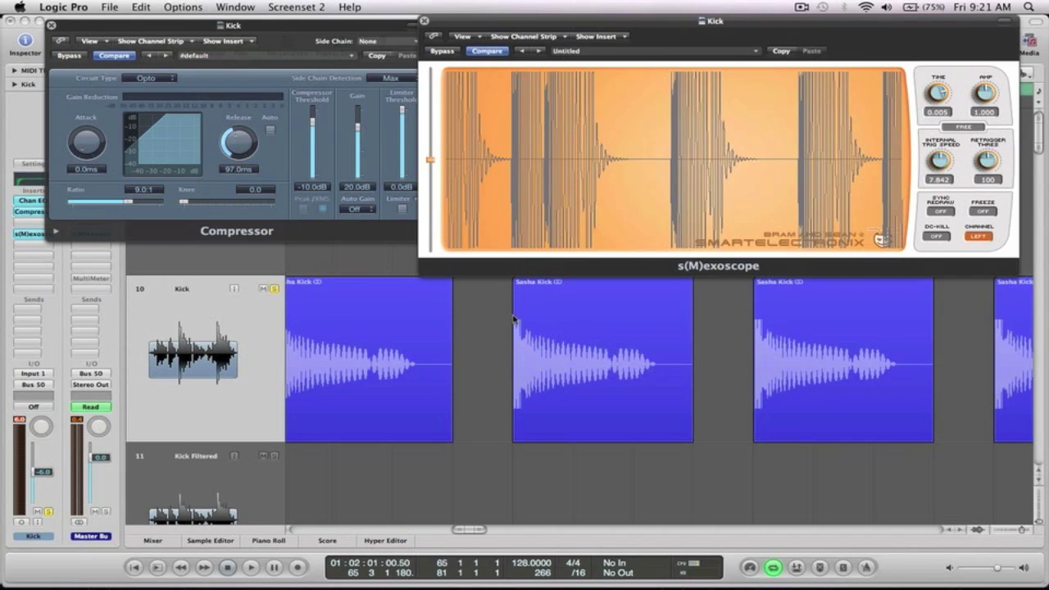
pyautogui.moveTo(640, 25); pyautogui.dragTo(607, 310)
pyautogui.press('z')
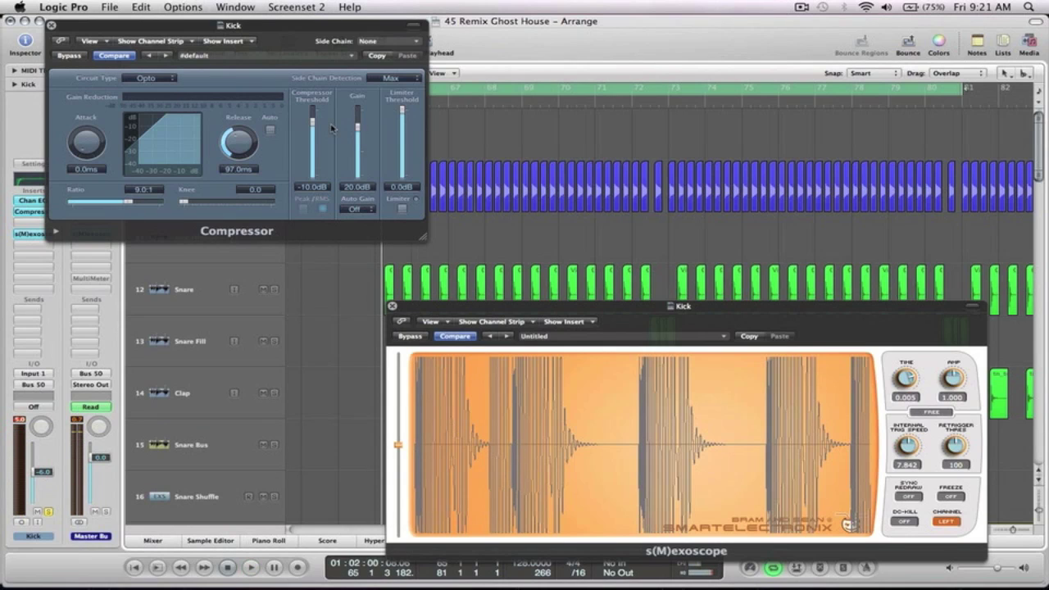
# Set the kick Compressor's ratio to 4.2:1, threshold to -4.5 dB and gain to 3.5 dB during playback.
pyautogui.moveTo(129, 203); pyautogui.dragTo(113, 203)
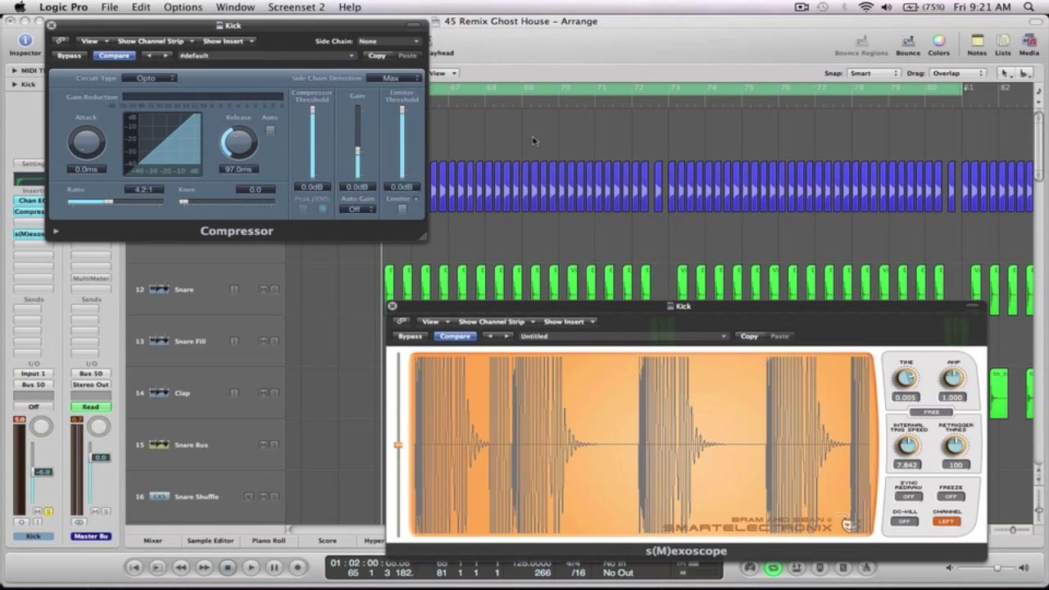
pyautogui.press('space')
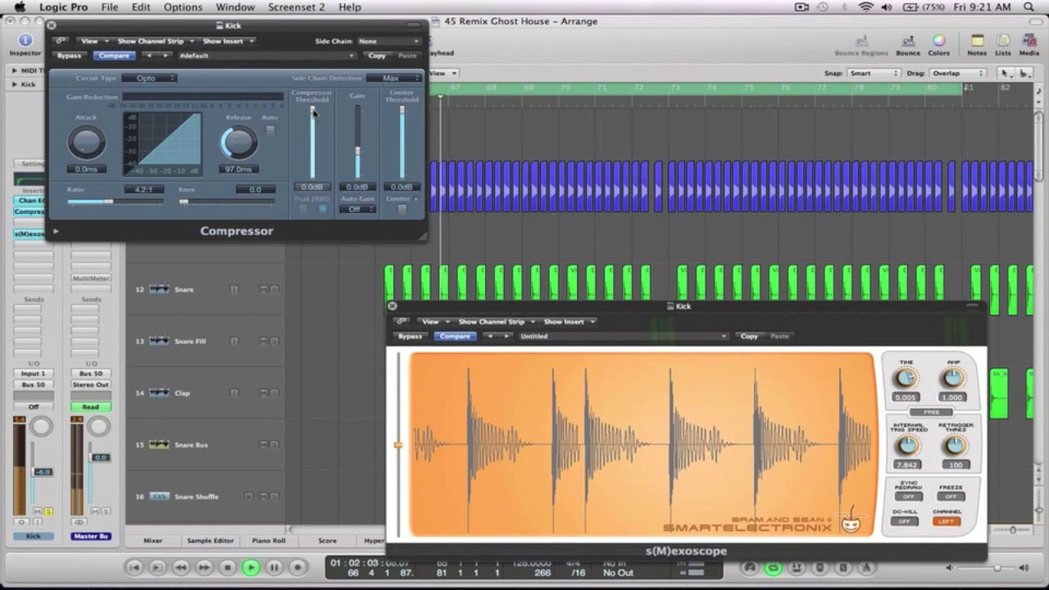
pyautogui.moveTo(314, 113); pyautogui.dragTo(315, 119)
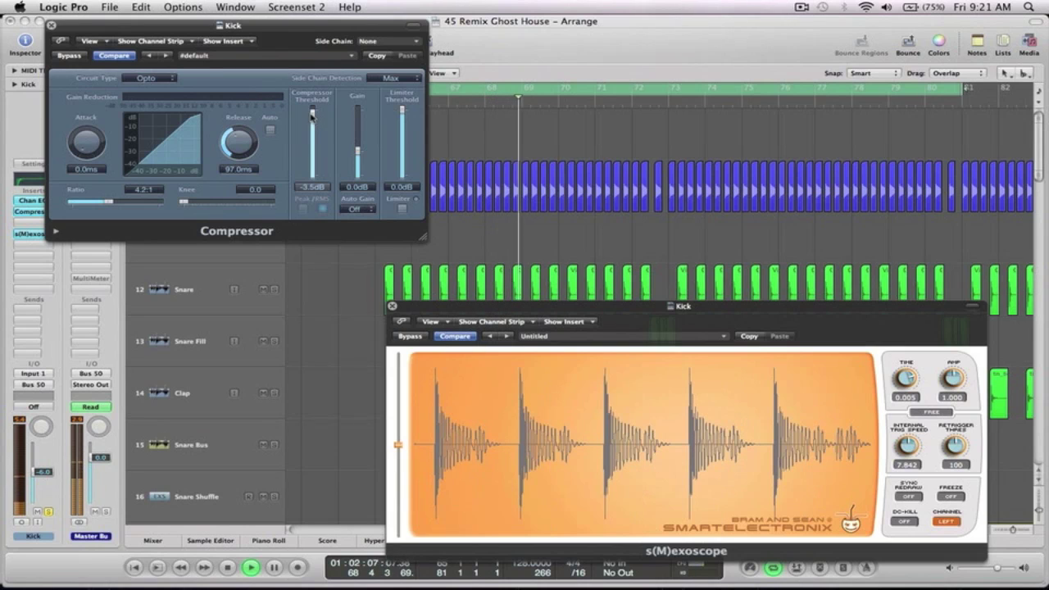
pyautogui.moveTo(312, 115); pyautogui.dragTo(313, 119)
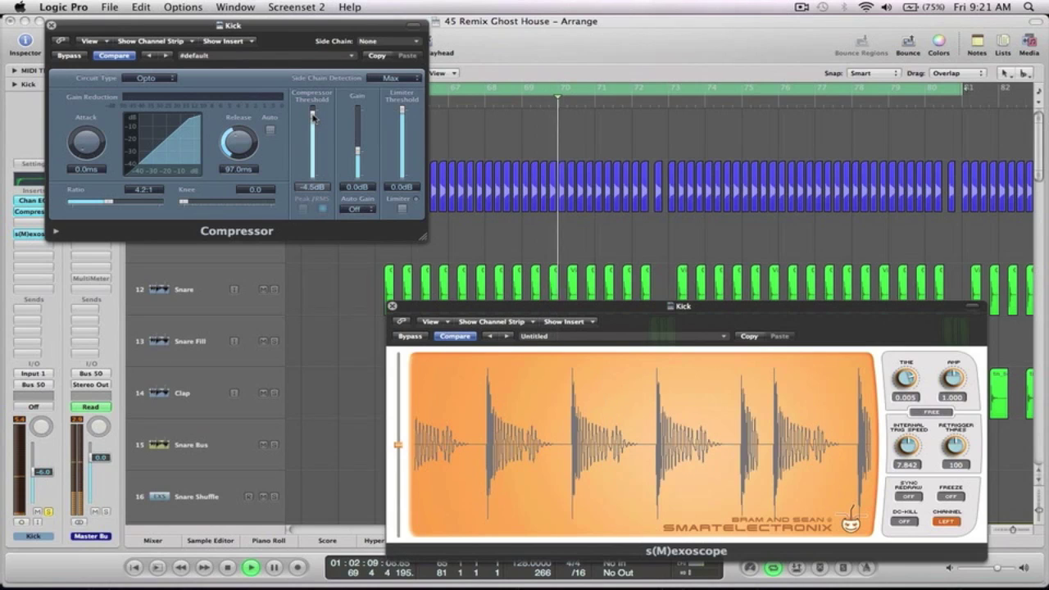
pyautogui.moveTo(358, 152); pyautogui.dragTo(358, 148)
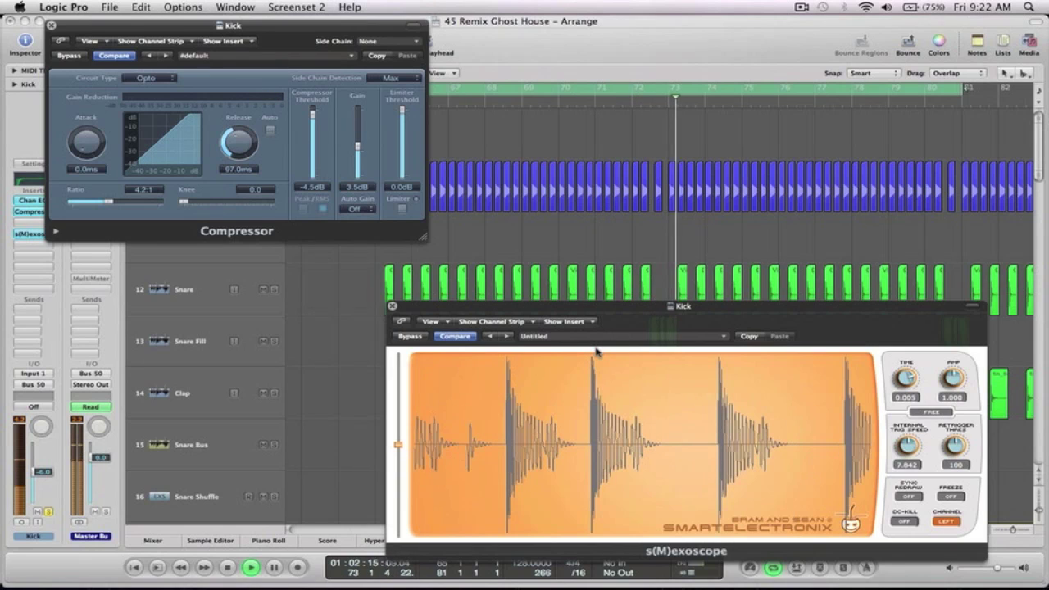
# Compare the kick with the Compressor bypassed and active, and close the Compressor and s(M)exoscope windows.
pyautogui.click(69, 56)
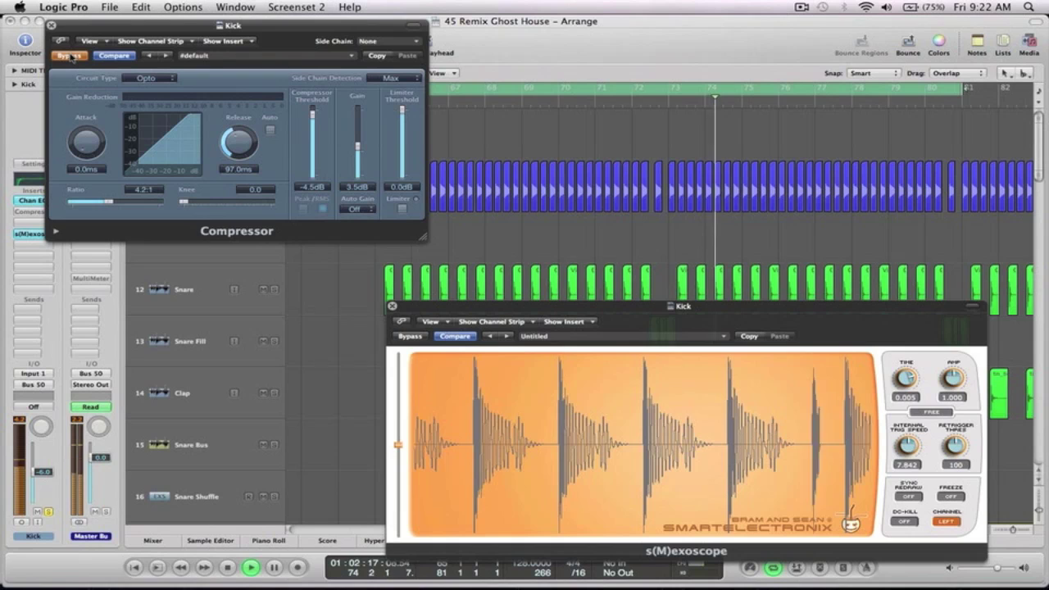
pyautogui.click(69, 56)
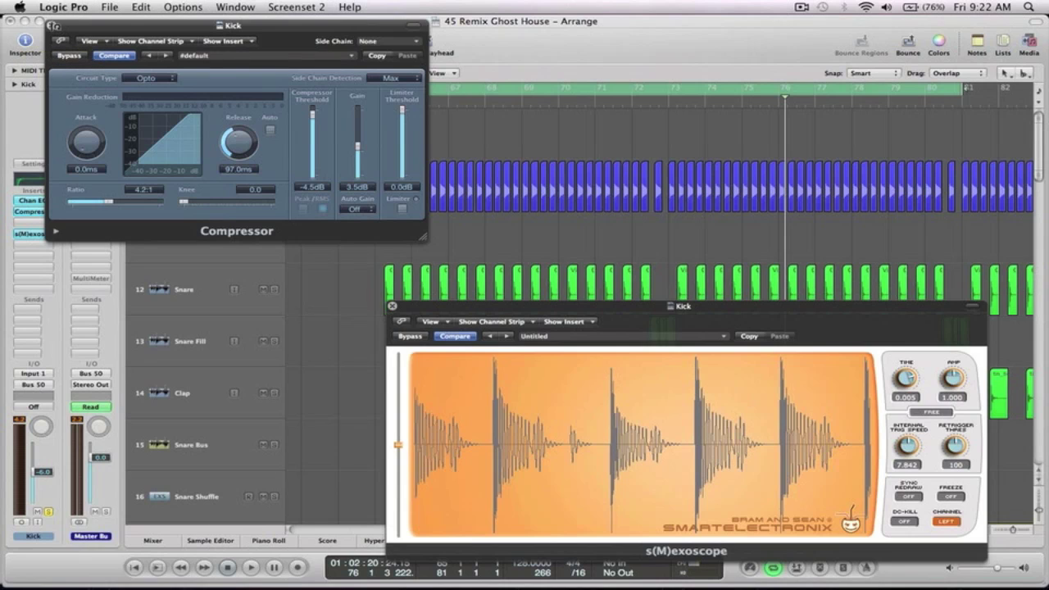
pyautogui.click(53, 25)
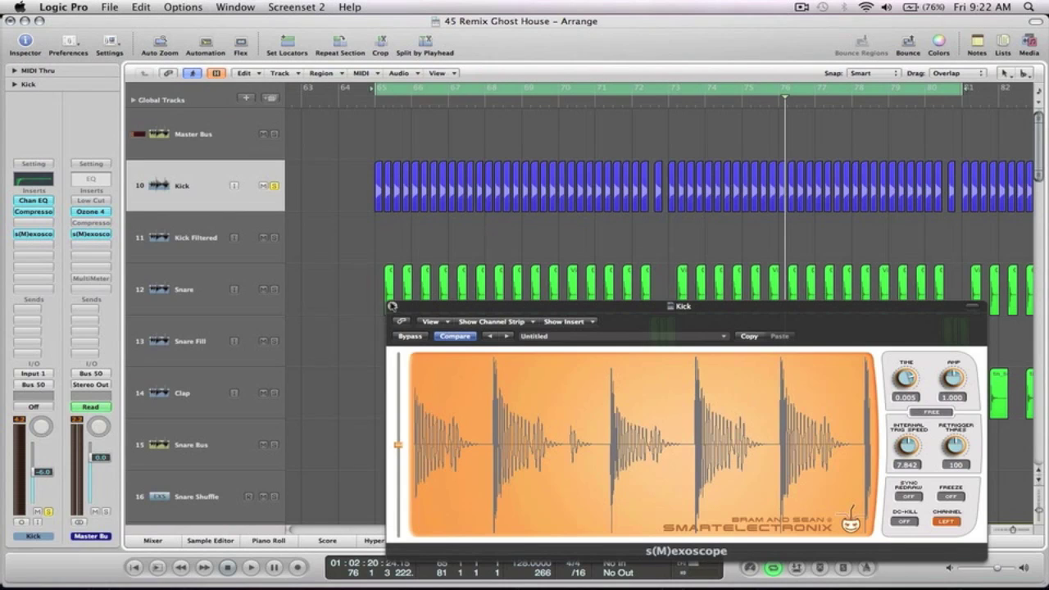
pyautogui.click(392, 305)
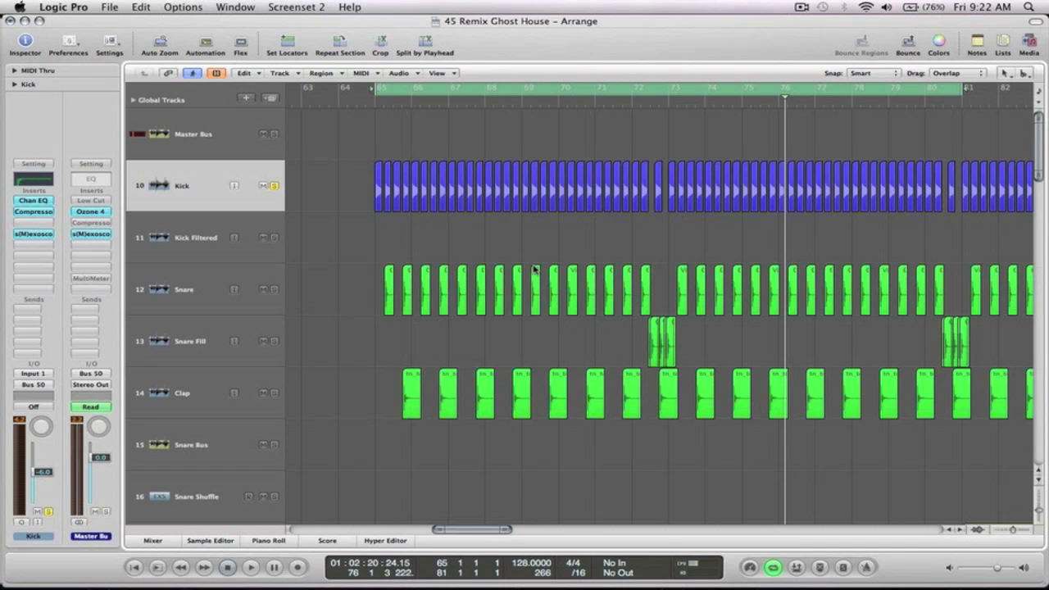
# Examine the waveforms of the Perc Hit, Scrap Hit, High Hit and Glitchy Loop tracks around bars 83 to 85.
pyautogui.scroll(-5, 534, 269)
pyautogui.hscroll(5, 533, 269)
pyautogui.scroll(-3, 533, 271)
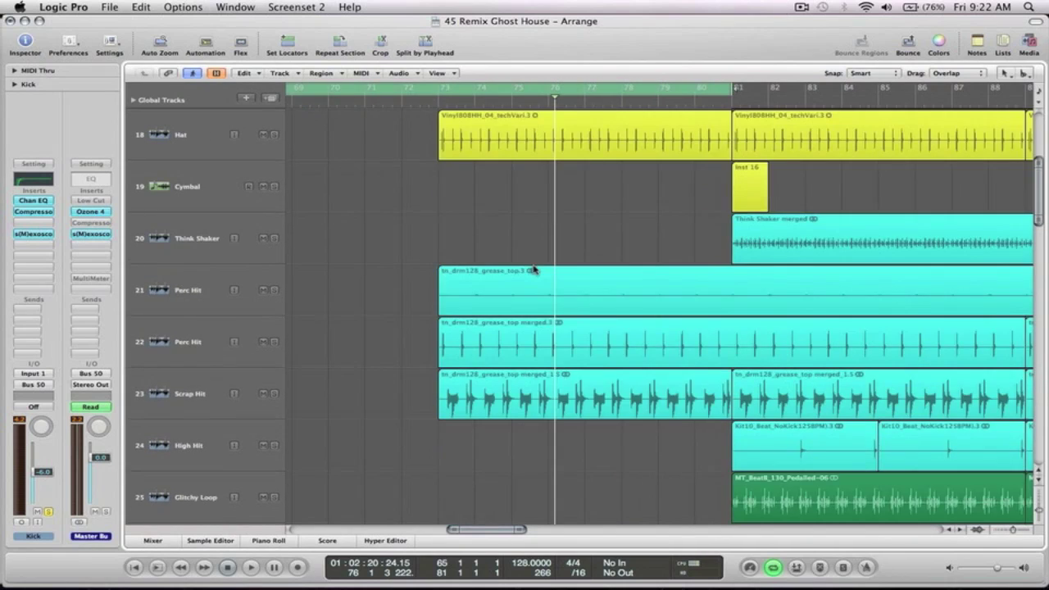
pyautogui.hscroll(3, 533, 269)
pyautogui.scroll(-1, 535, 273)
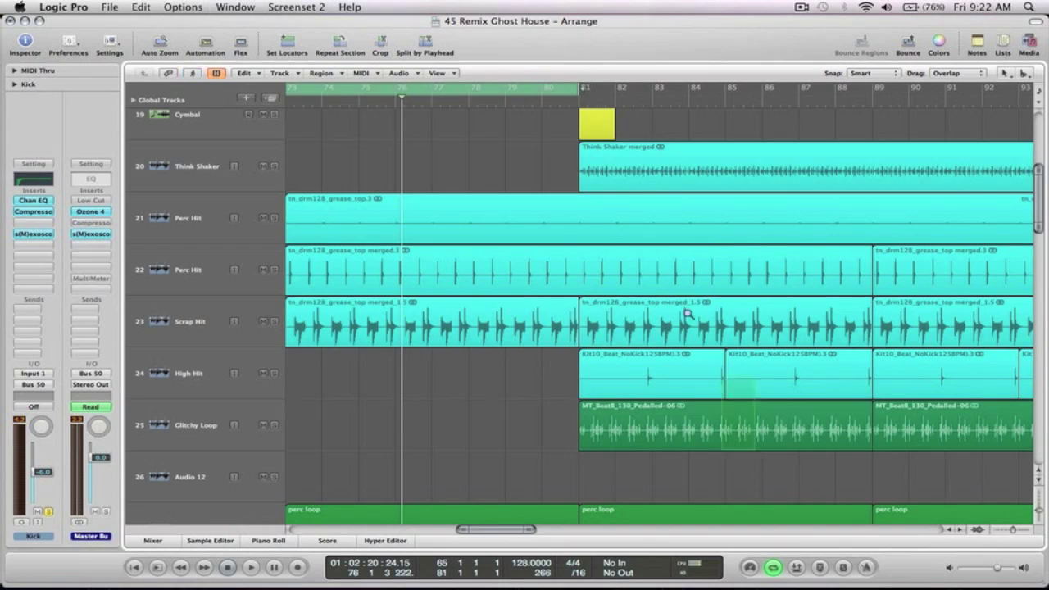
pyautogui.moveTo(658, 297); pyautogui.dragTo(754, 405)
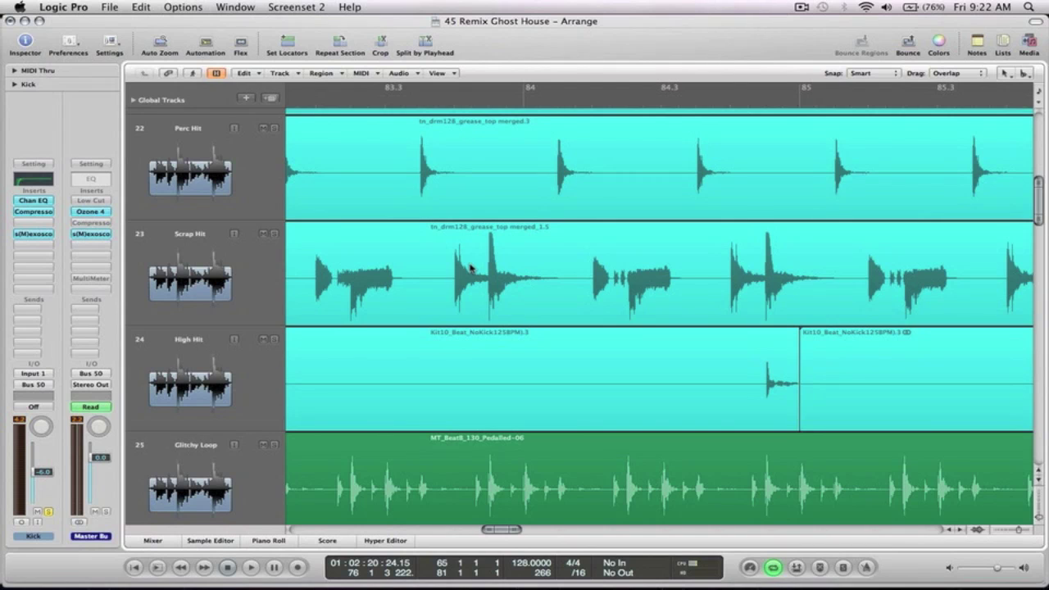
pyautogui.keyDown('ctrl'); pyautogui.keyDown('alt'); pyautogui.click(495, 269); pyautogui.keyUp('alt'); pyautogui.keyUp('ctrl')
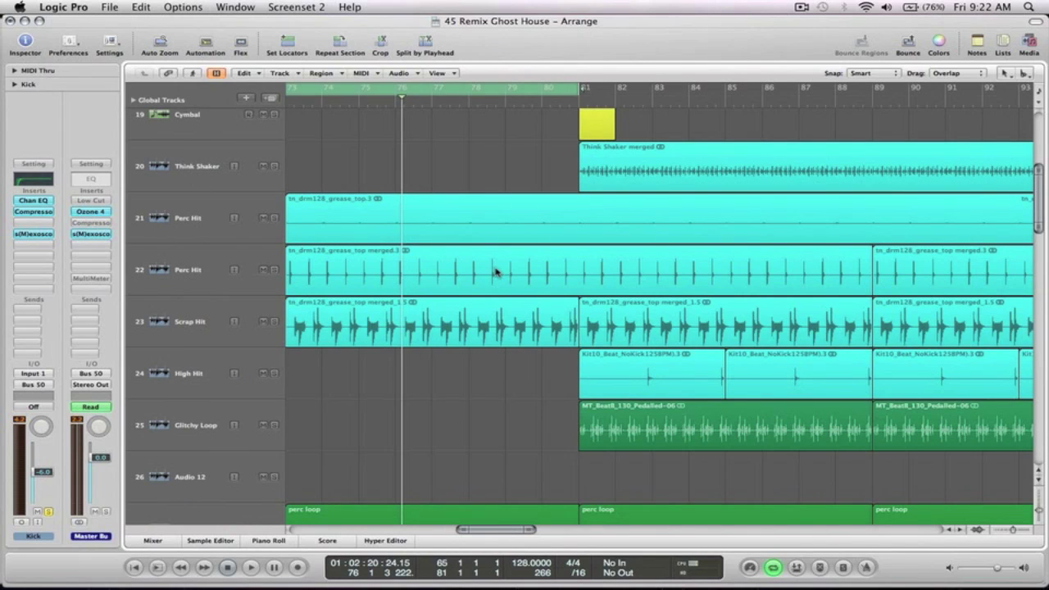
pyautogui.press('z')
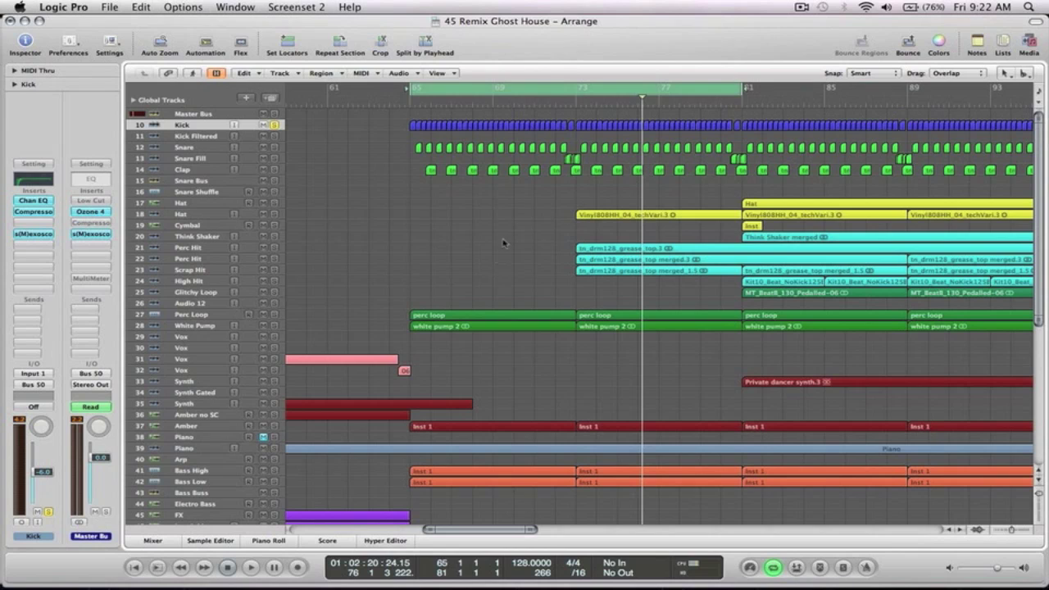
# Select the 06 PRIVATE DANCER VOX.64 region on Vox track 31 and set the cycle range to bars 49 to 65.
pyautogui.click(537, 89)
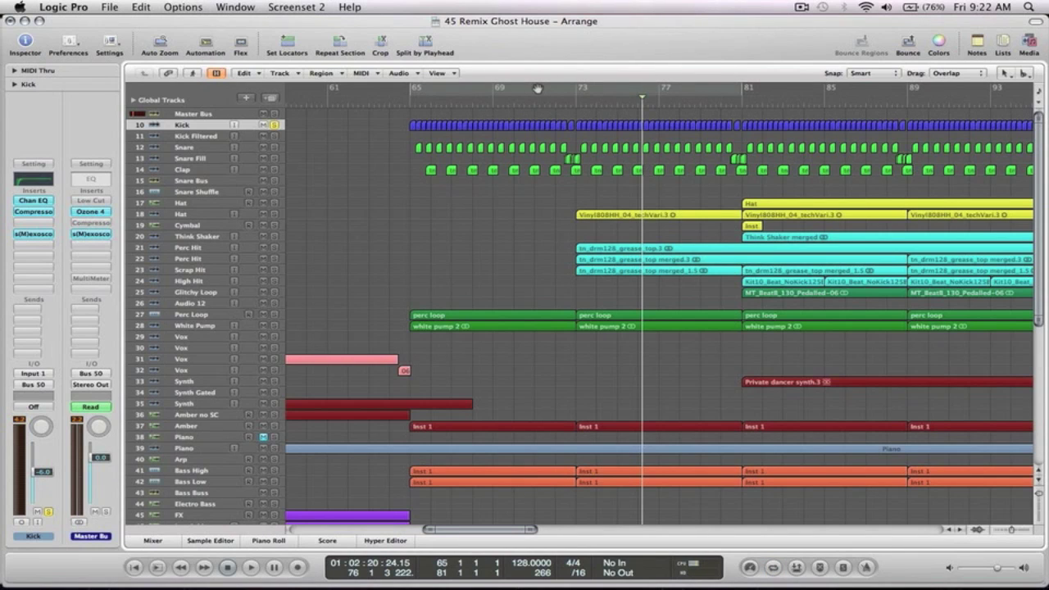
pyautogui.press('z')
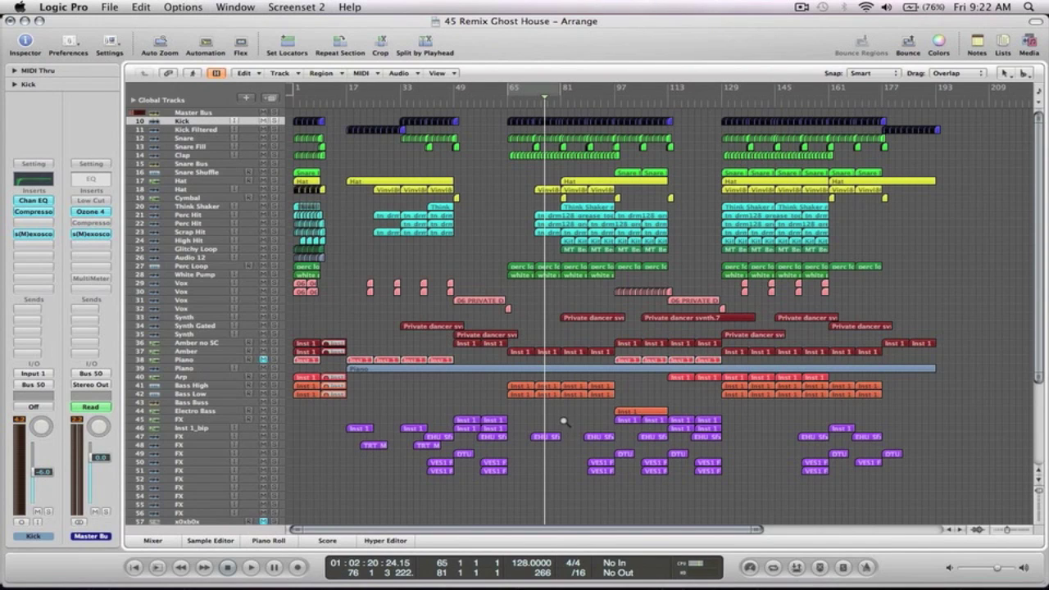
pyautogui.moveTo(564, 417); pyautogui.dragTo(418, 261)
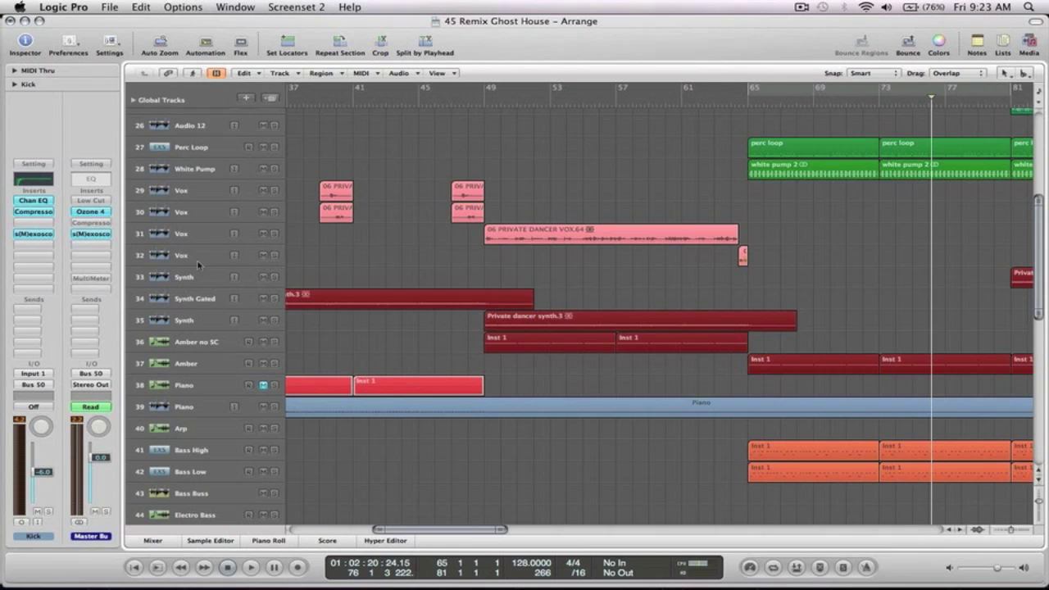
pyautogui.click(189, 234)
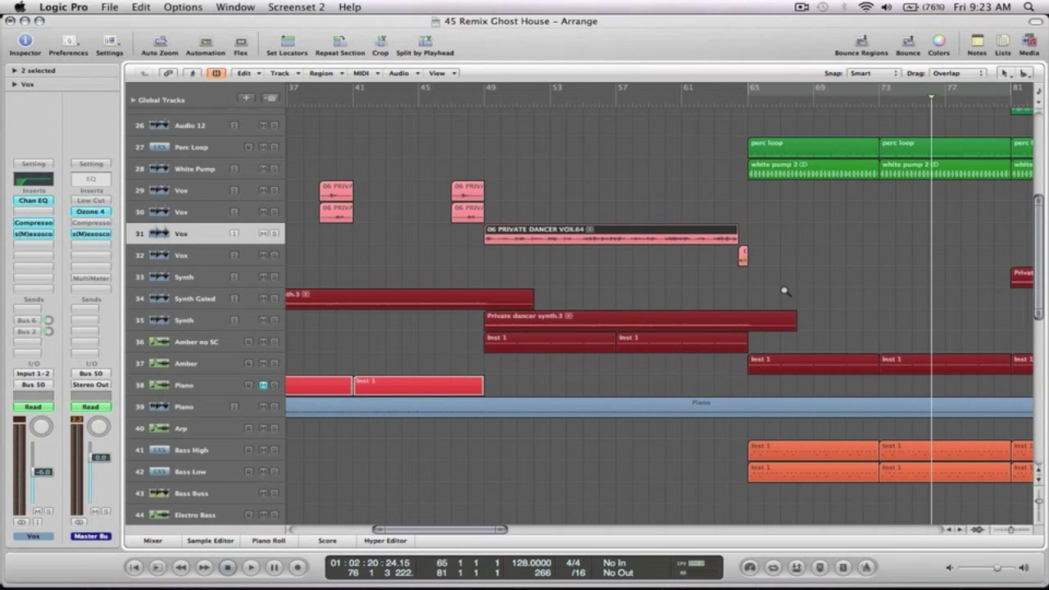
pyautogui.press('z')
pyautogui.moveTo(385, 90); pyautogui.dragTo(930, 115)
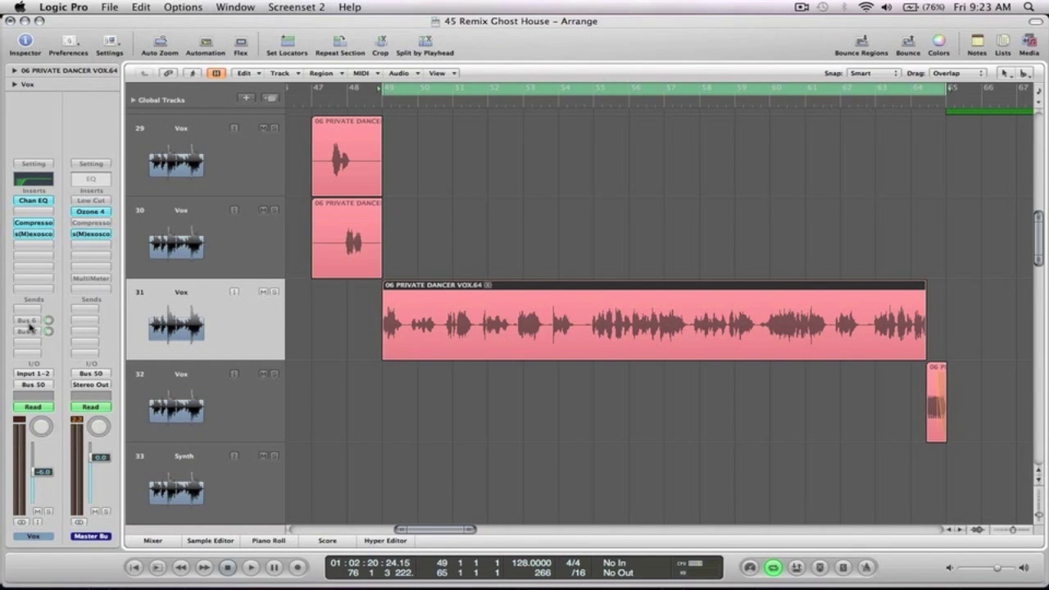
# Check the Vox track's Bus 2 and Bus 6 send channels, and open its Compressor and s(M)exoscope.
pyautogui.click(30, 329)
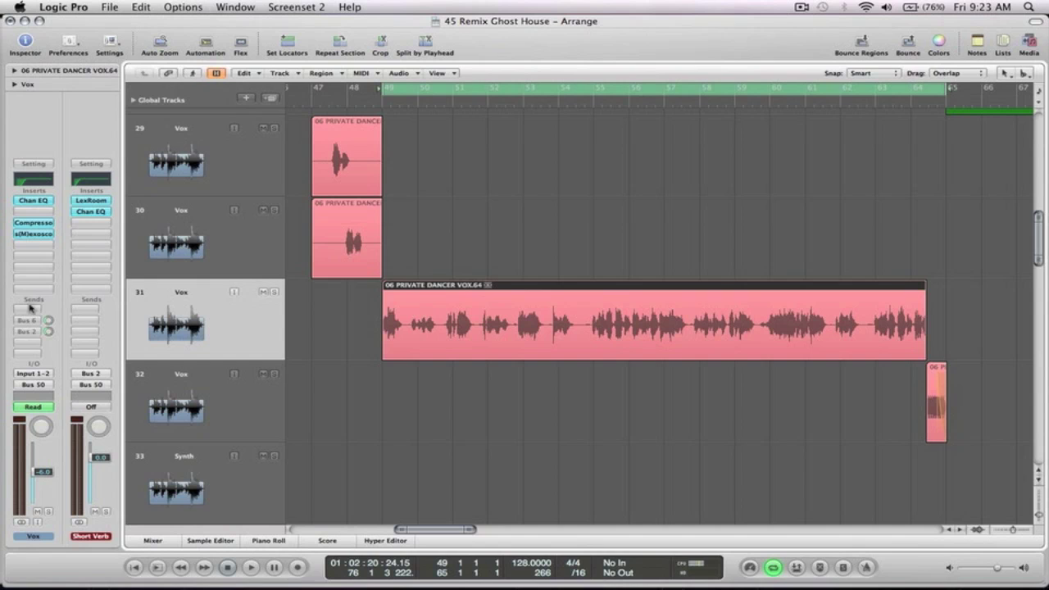
pyautogui.click(29, 320)
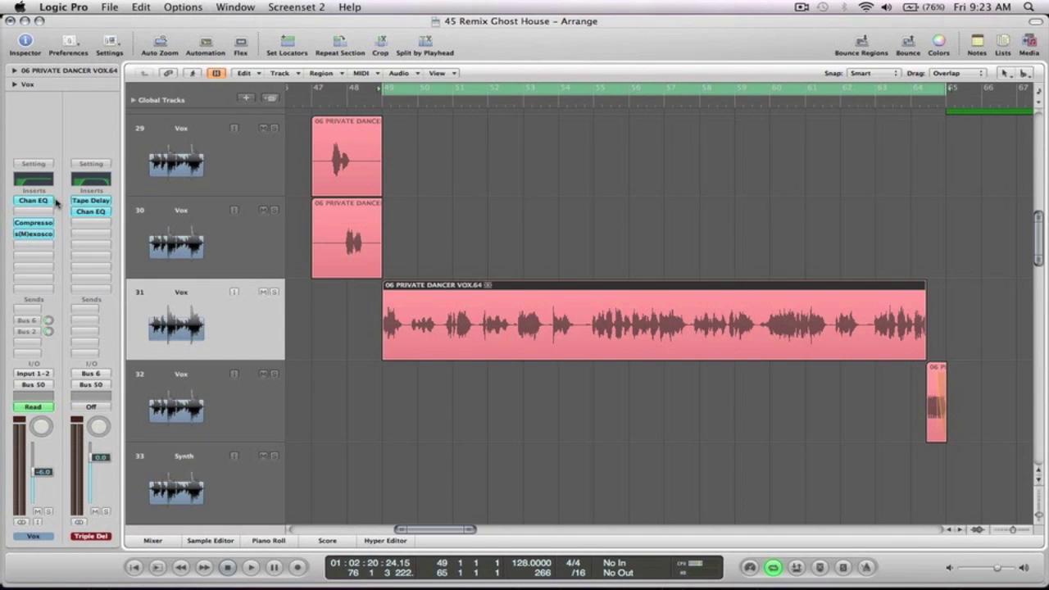
pyautogui.click(37, 223)
pyautogui.click(31, 234)
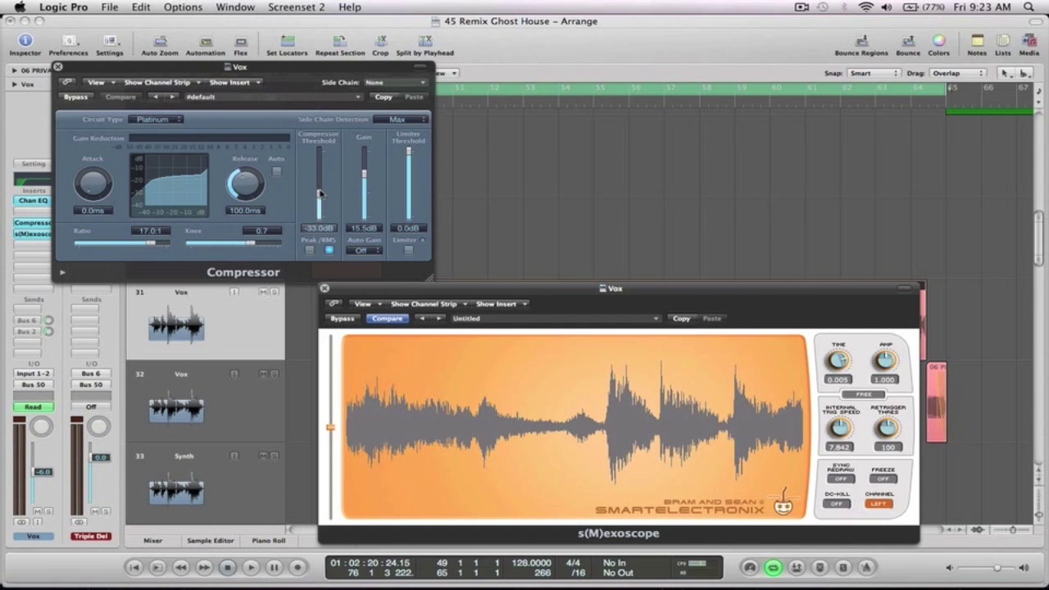
# Neutralize the Vox Compressor with 0 dB gain, a 1.0:1 ratio and a 0 dB threshold.
pyautogui.moveTo(364, 173); pyautogui.dragTo(366, 194)
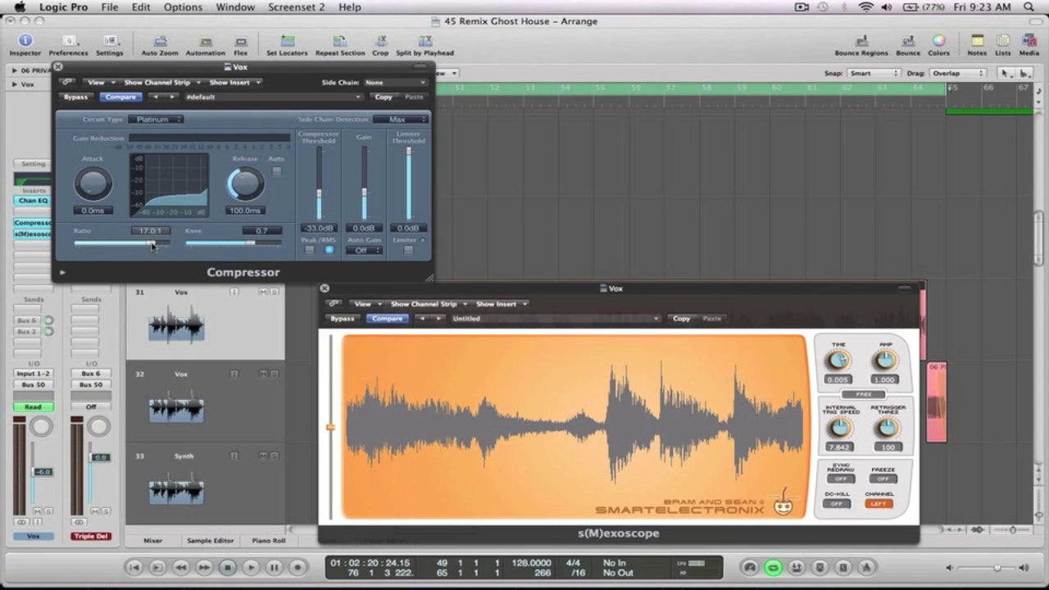
pyautogui.moveTo(153, 243); pyautogui.dragTo(2, 233)
pyautogui.moveTo(319, 195); pyautogui.dragTo(319, 82)
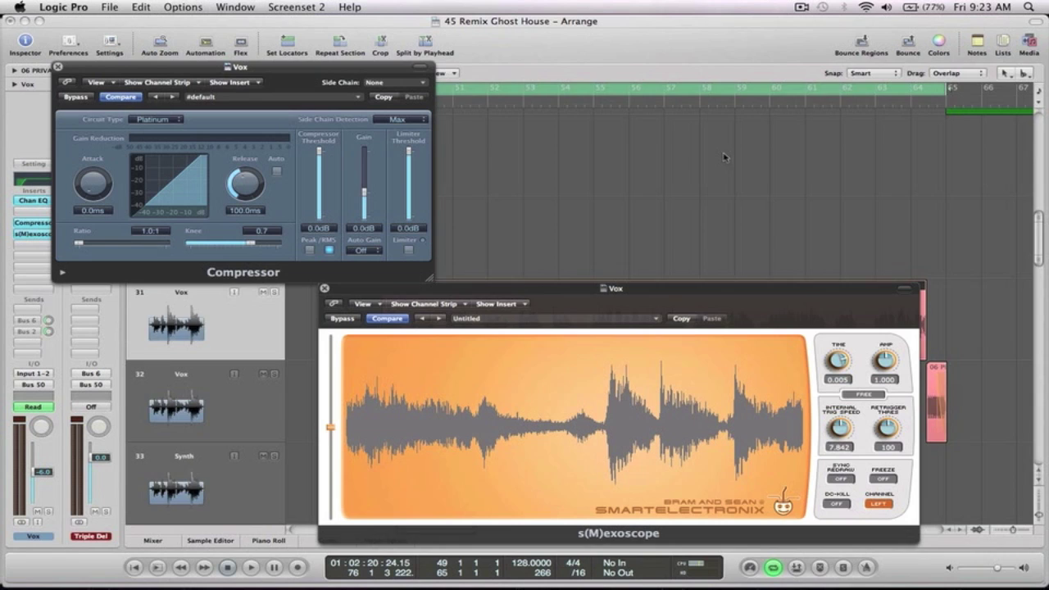
# Solo the Vox track and play the uncompressed vocal to examine its waveform in the s(M)exoscope.
pyautogui.press('z')
pyautogui.press('space')
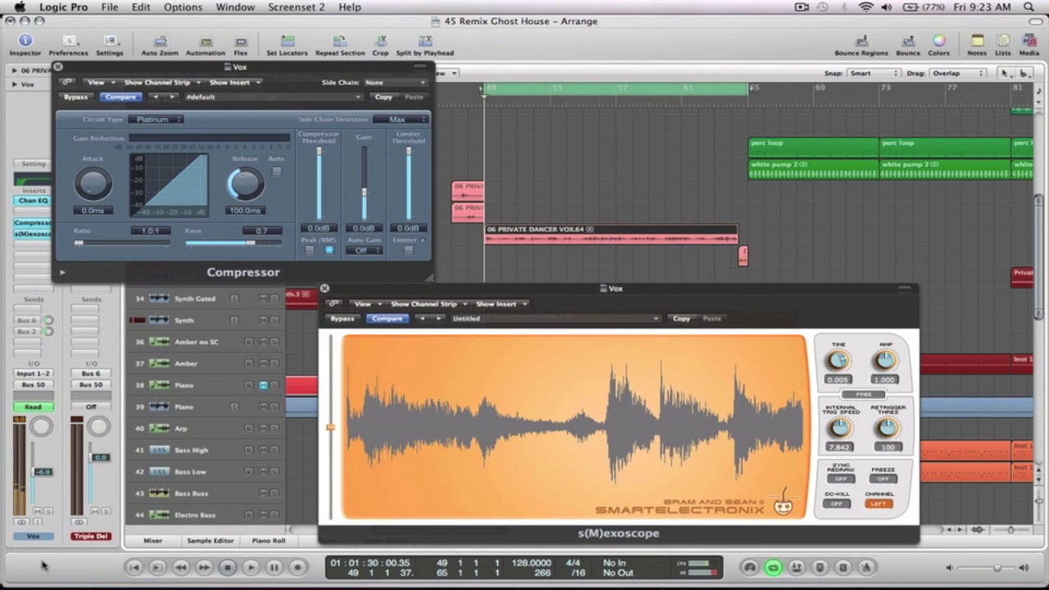
pyautogui.click(49, 512)
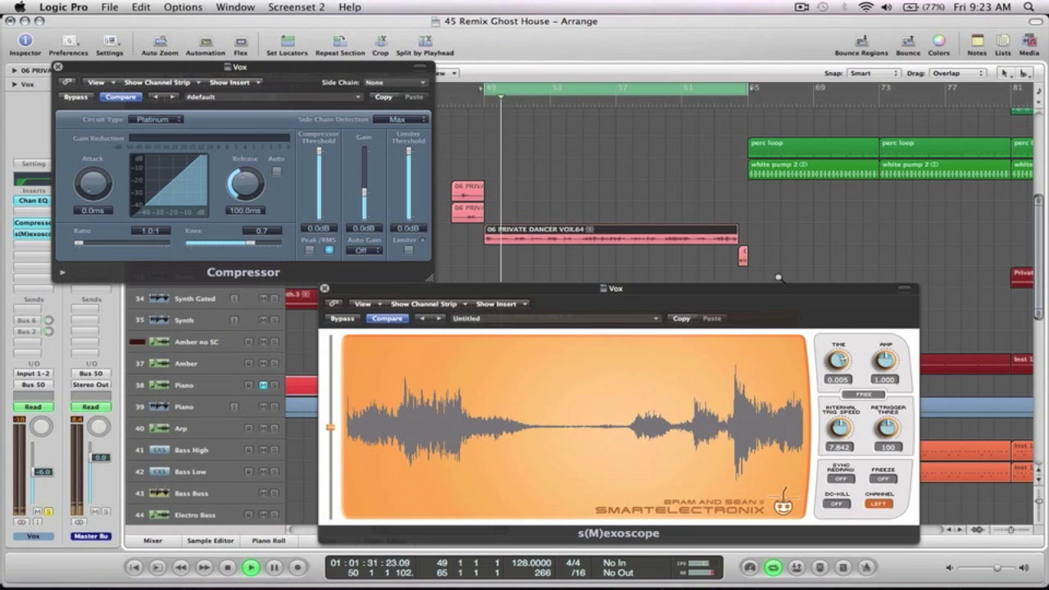
pyautogui.press('z')
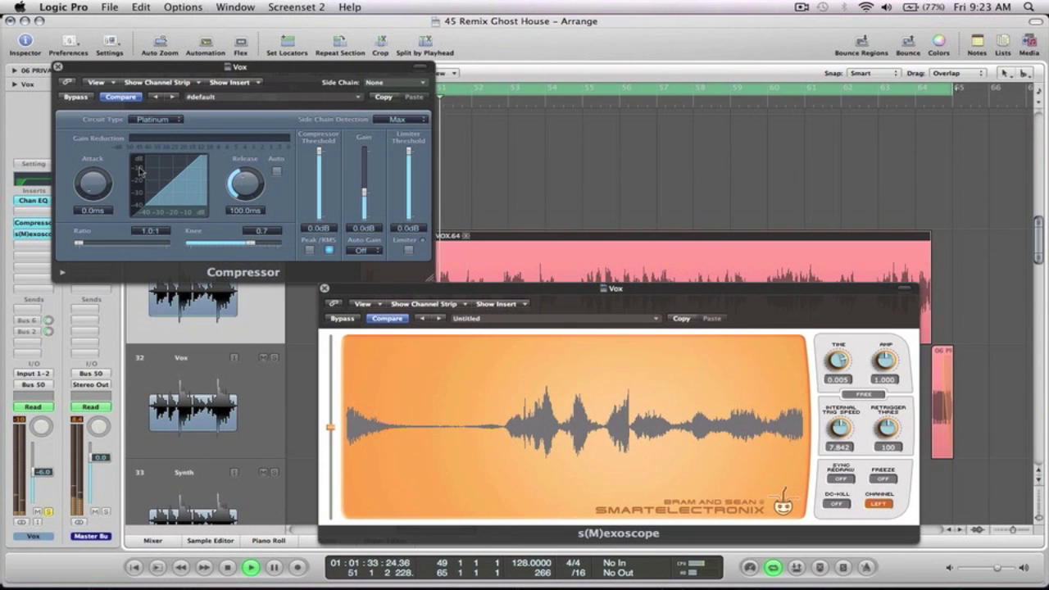
pyautogui.press('space')
# Compress the playing vocal with a 2.0:1 ratio, a -17.0 dB threshold and 3.0 dB gain on the Vox Compressor.
pyautogui.moveTo(80, 243); pyautogui.dragTo(96, 244)
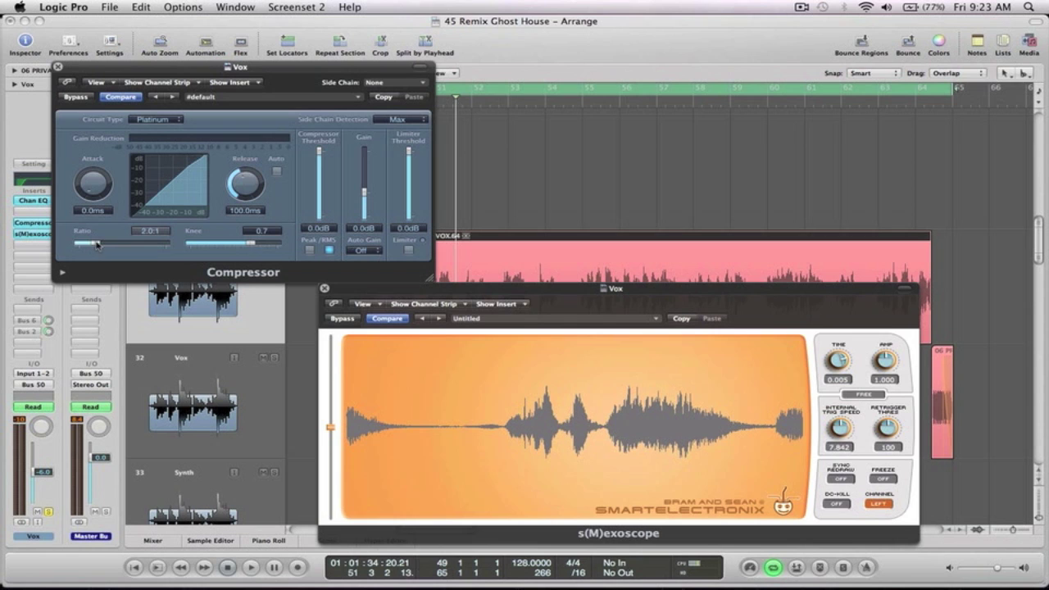
pyautogui.press('space')
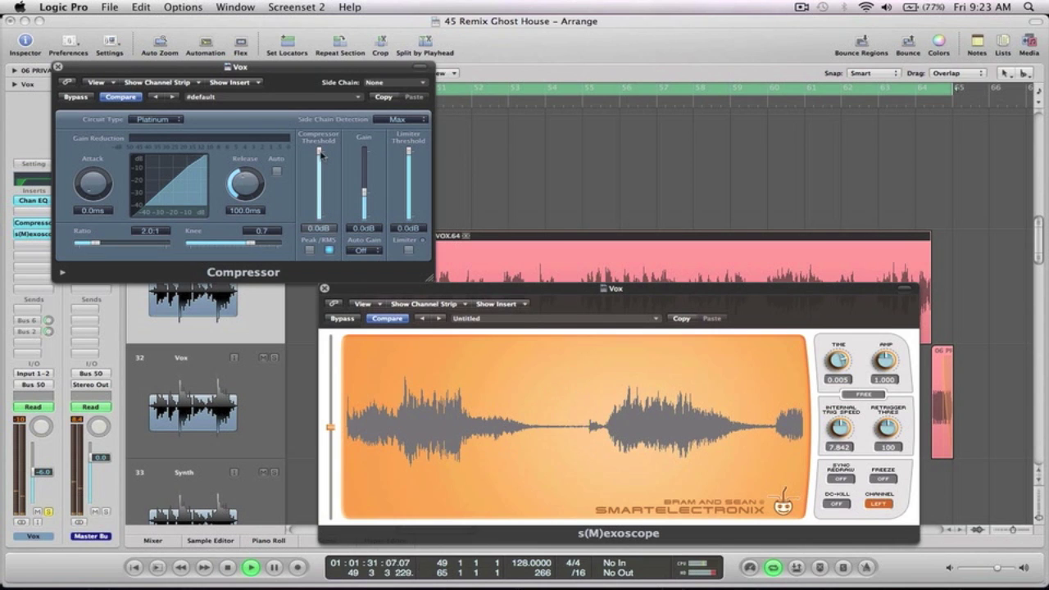
pyautogui.moveTo(319, 154); pyautogui.dragTo(322, 177)
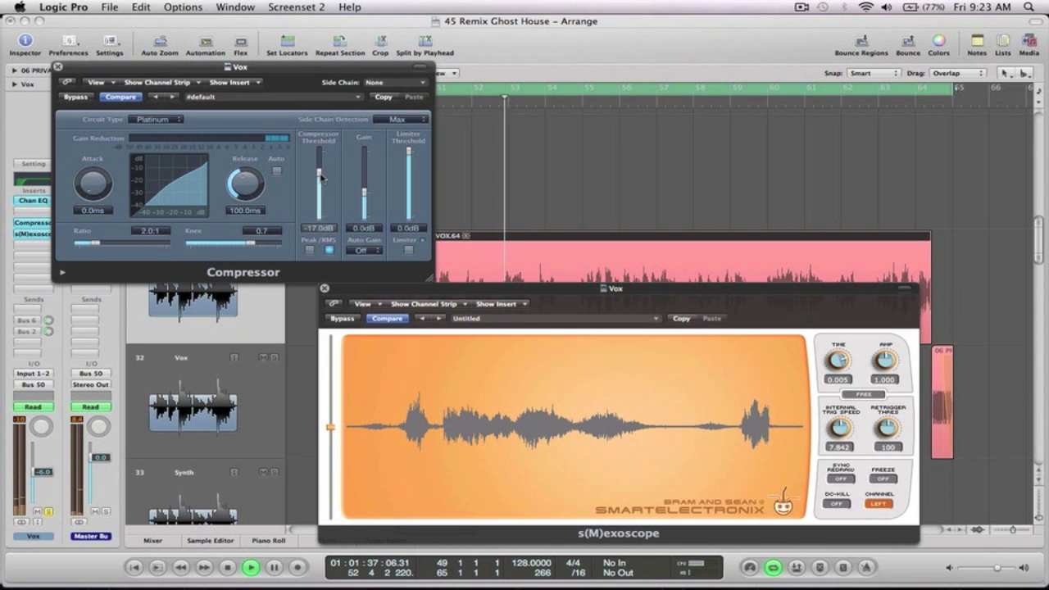
pyautogui.moveTo(365, 197); pyautogui.dragTo(366, 193)
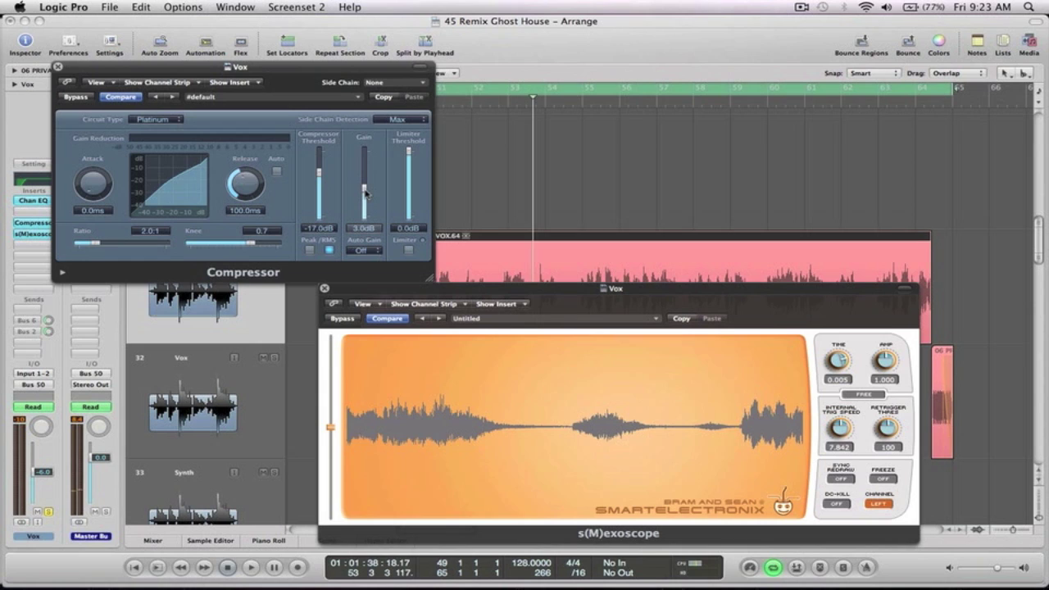
# Compress the vocal harder with a 5.2:1 ratio, a -28.5 dB threshold and 10.0 dB gain while it plays.
pyautogui.moveTo(88, 243); pyautogui.dragTo(121, 245)
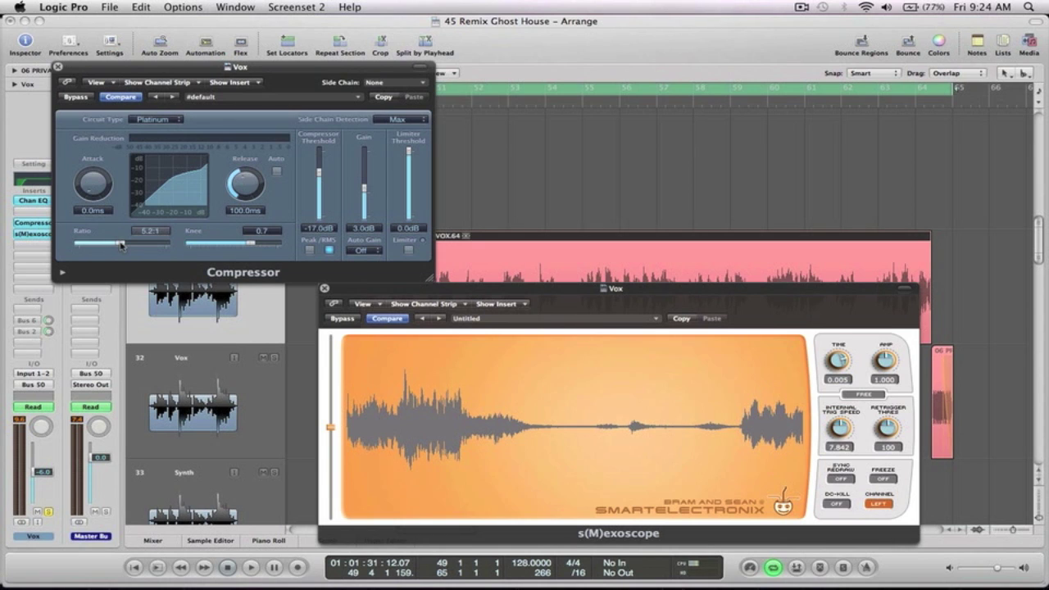
pyautogui.scroll(-3, 500, 197)
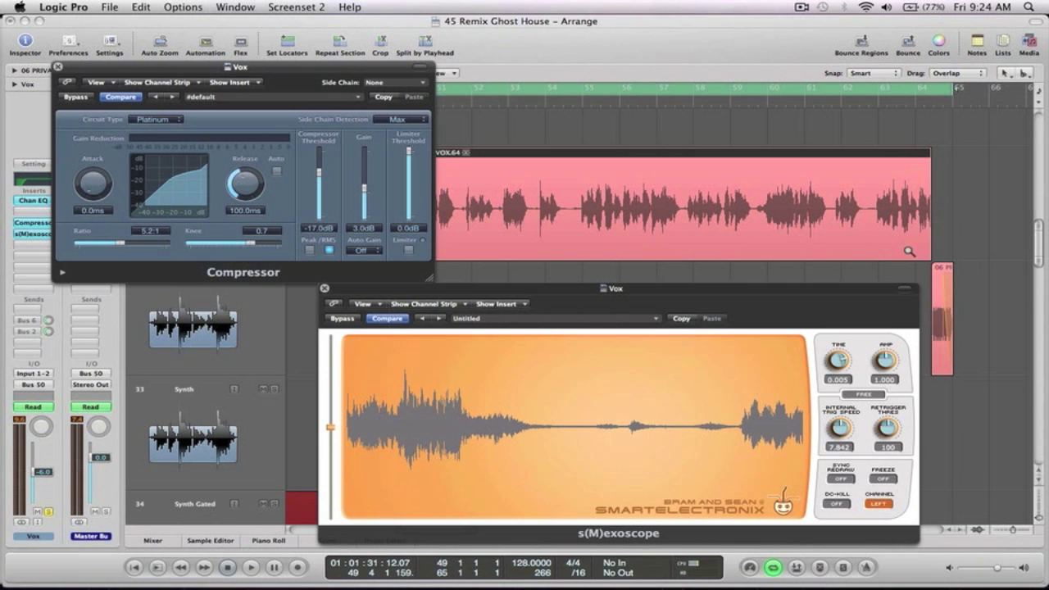
pyautogui.keyDown('ctrl'); pyautogui.keyDown('alt'); pyautogui.click(934, 259); pyautogui.keyUp('alt'); pyautogui.keyUp('ctrl')
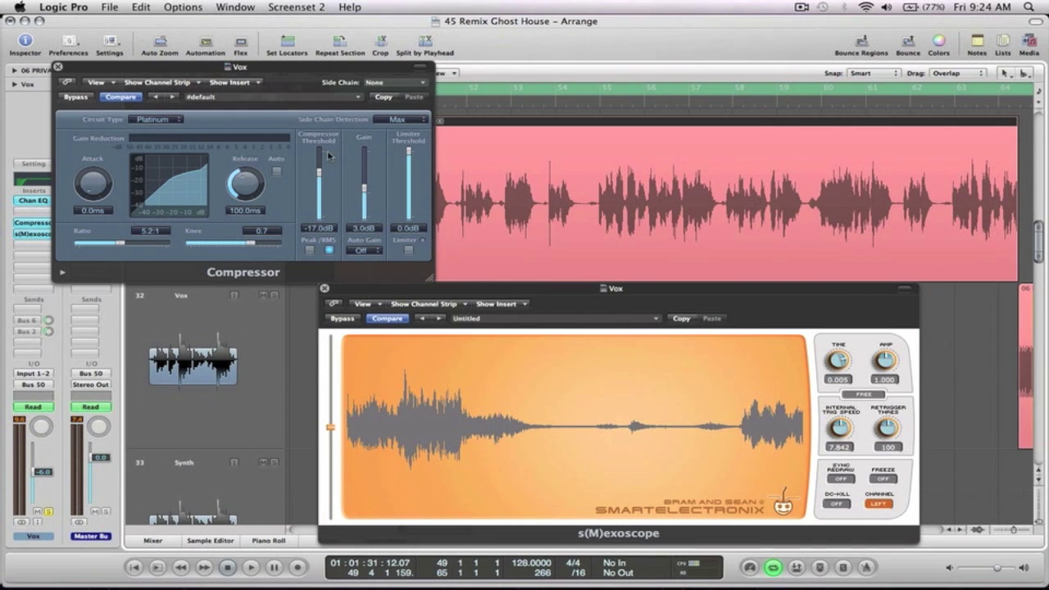
pyautogui.hscroll(-5, 628, 158)
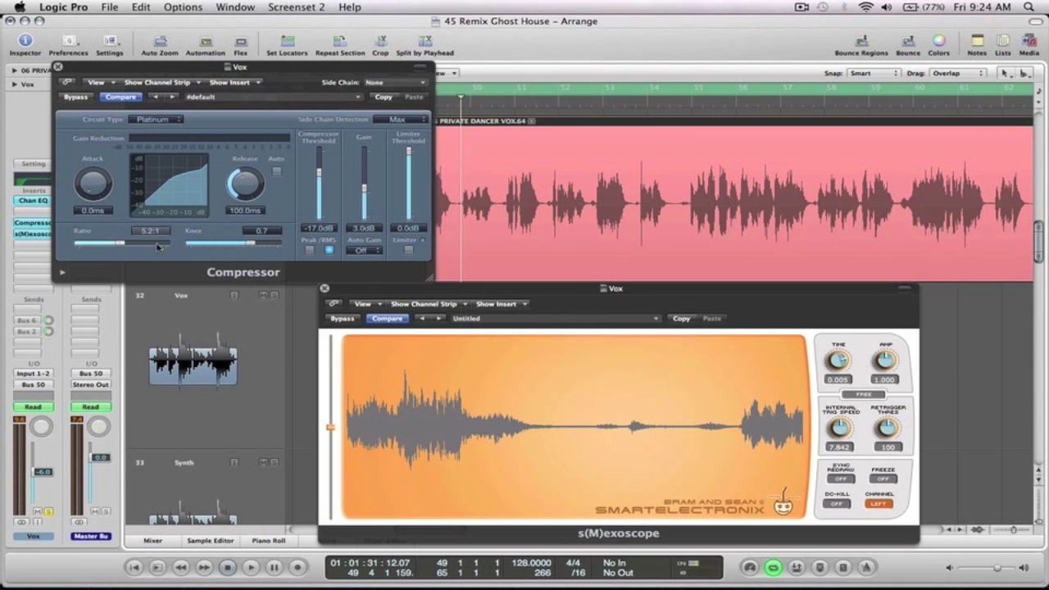
pyautogui.press('space')
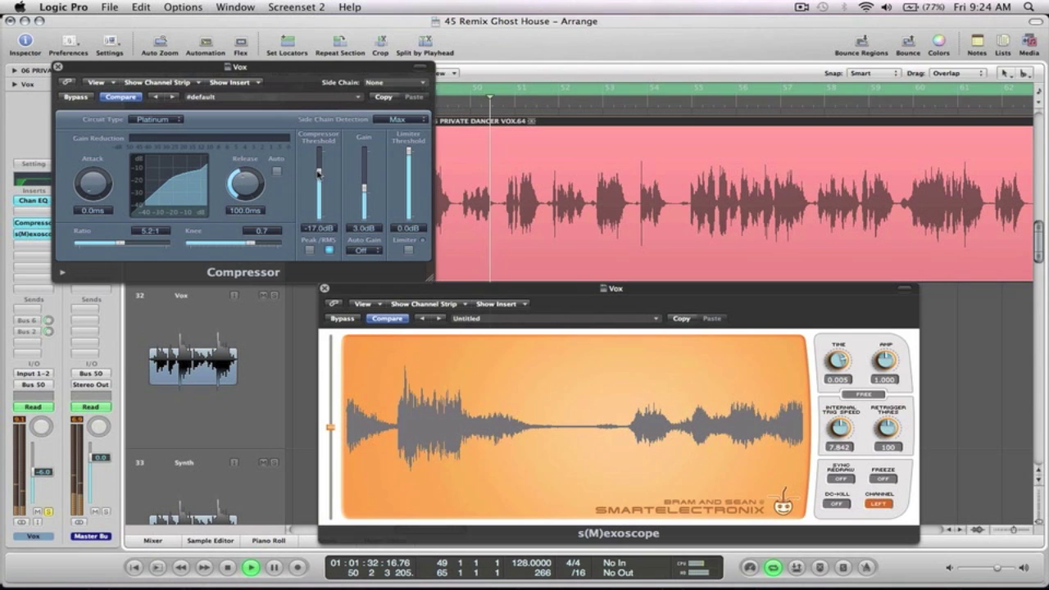
pyautogui.moveTo(320, 175); pyautogui.dragTo(364, 179)
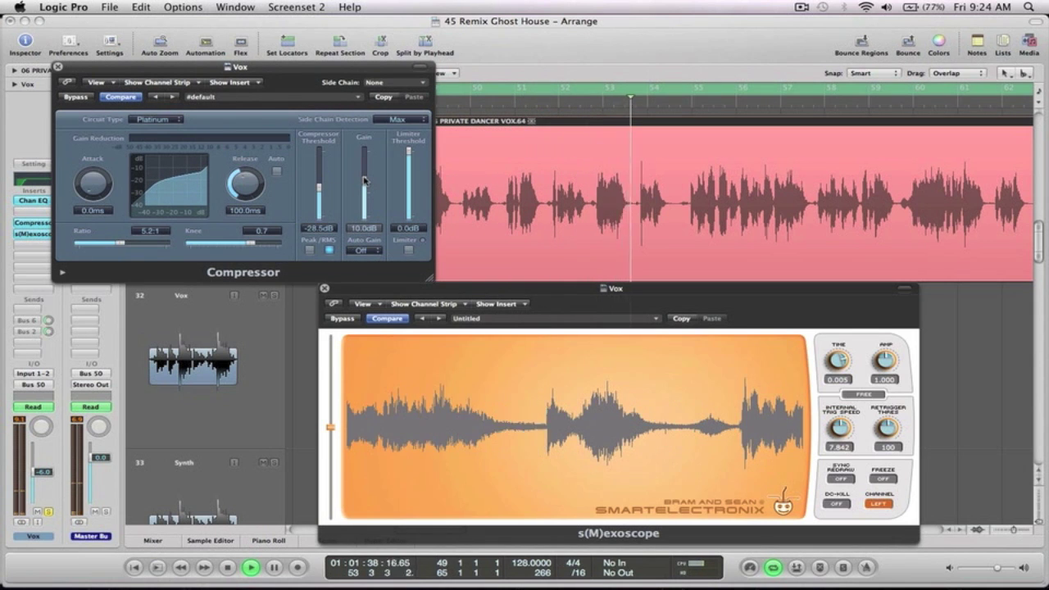
# Examine the dynamics of the 06 PRIVATE DANCER VOX.64 region's waveform, both close up near bar 55 and across its whole length.
pyautogui.press('super+Right')
pyautogui.press('super+Right')
pyautogui.press('super+Right')
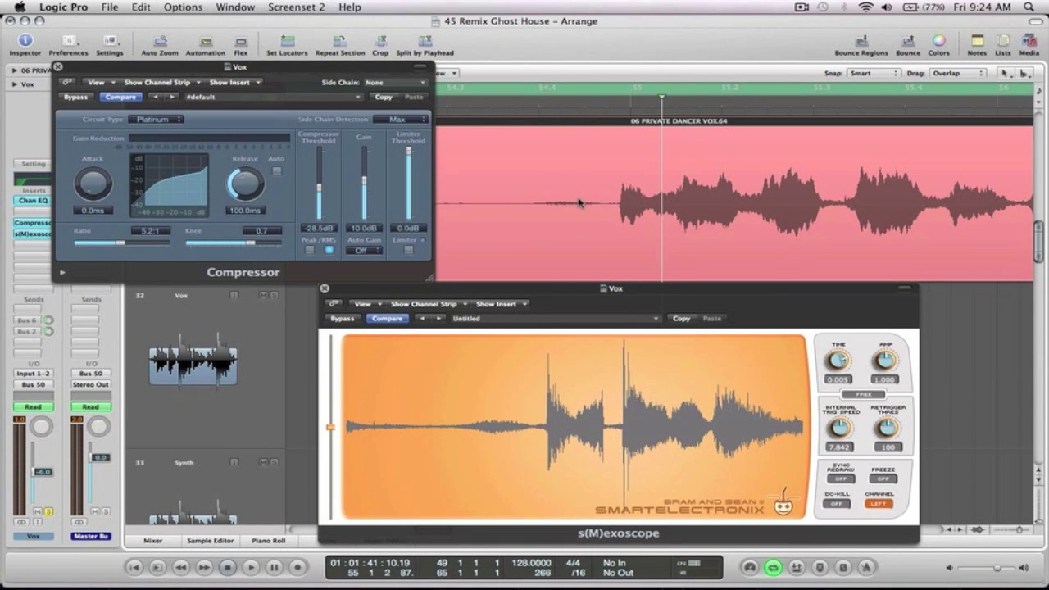
pyautogui.press('super+Left')
pyautogui.press('super+Left')
pyautogui.press('super+Left')
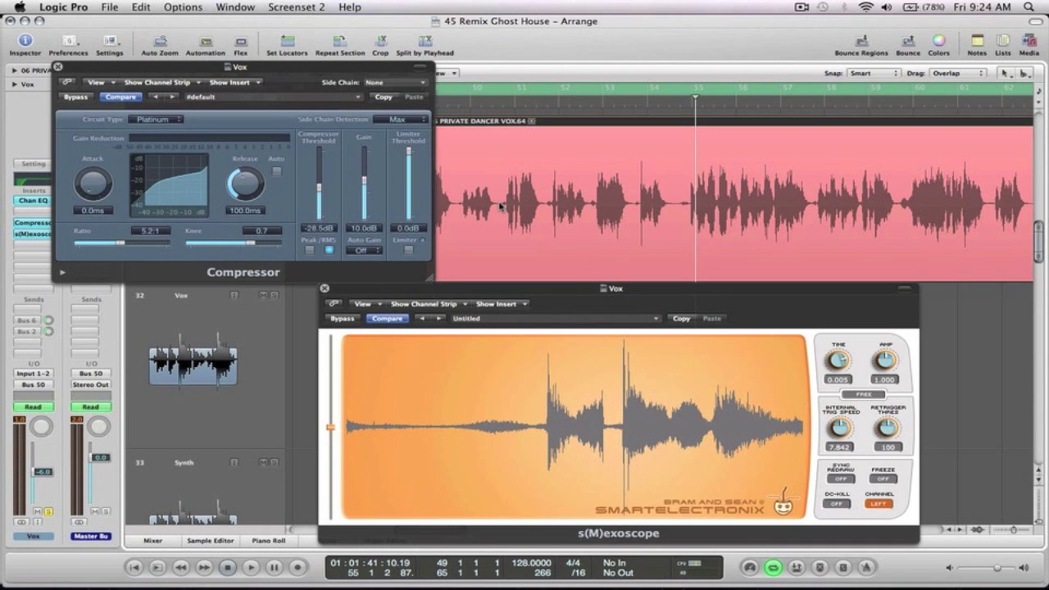
pyautogui.press('z')
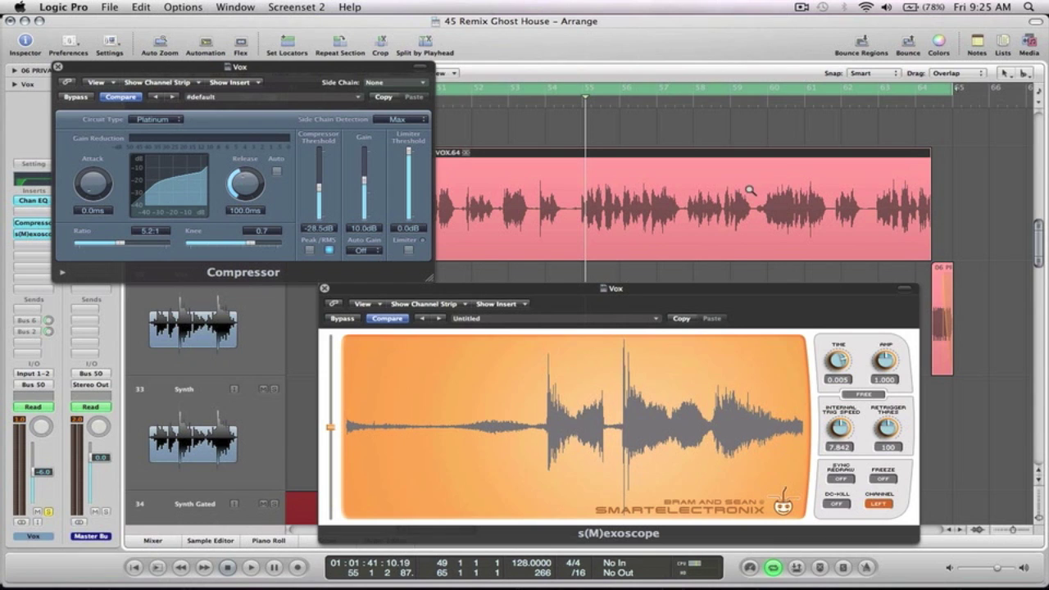
pyautogui.press('z')
pyautogui.click(646, 180)
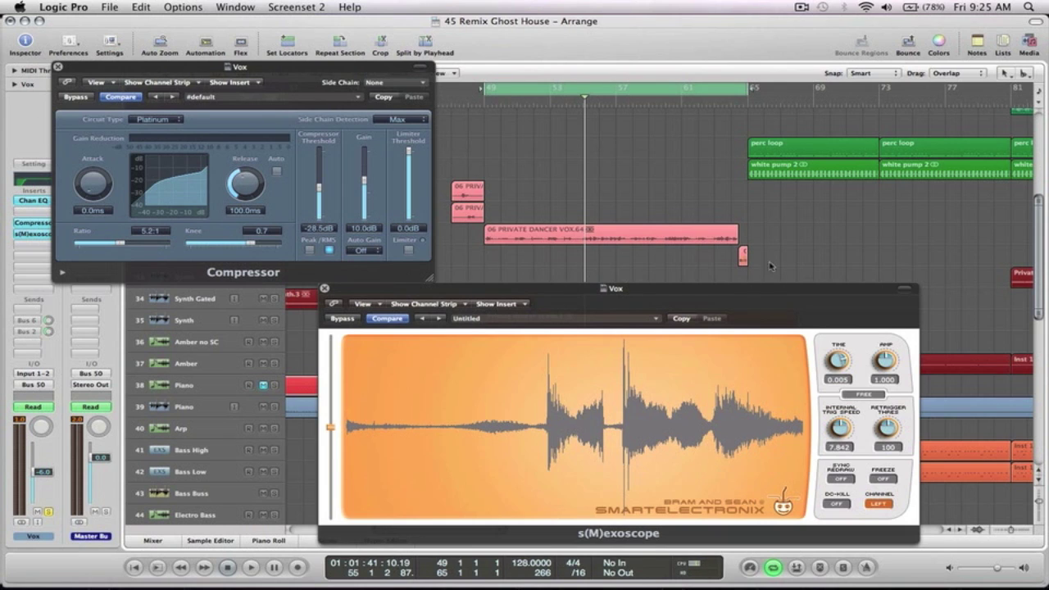
pyautogui.moveTo(768, 279); pyautogui.dragTo(484, 205)
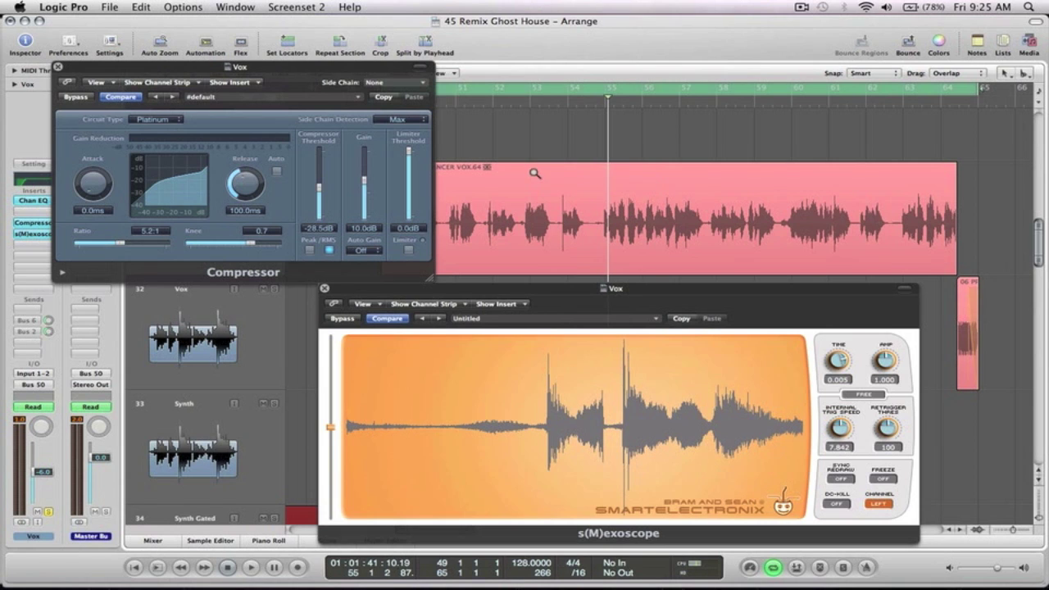
pyautogui.press('z')
# Close the Vox track's Compressor and s(M)exoscope, and mute and unsolo the track.
pyautogui.click(57, 66)
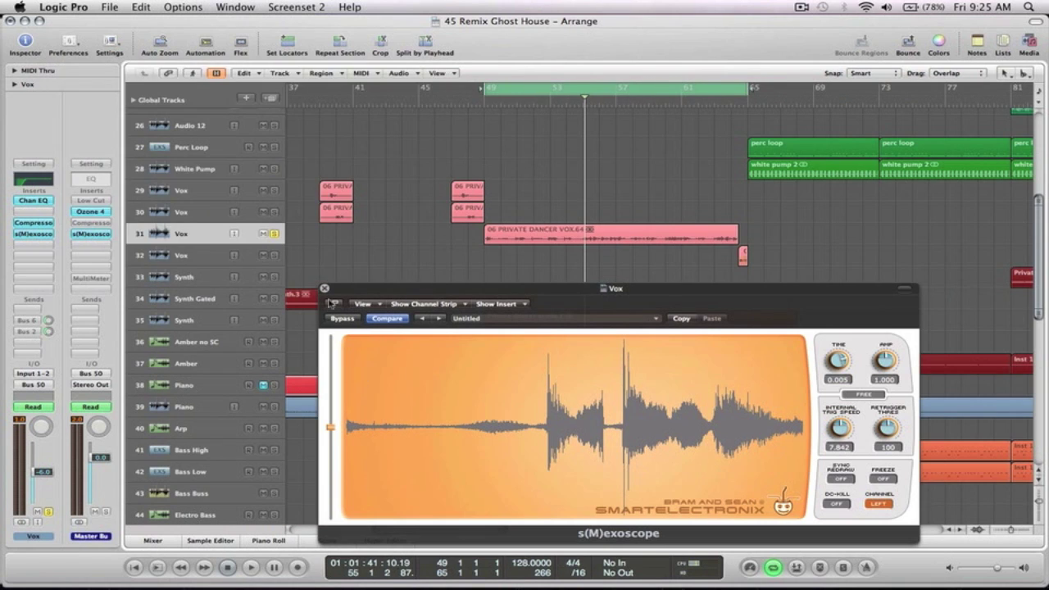
pyautogui.click(325, 290)
pyautogui.click(263, 234)
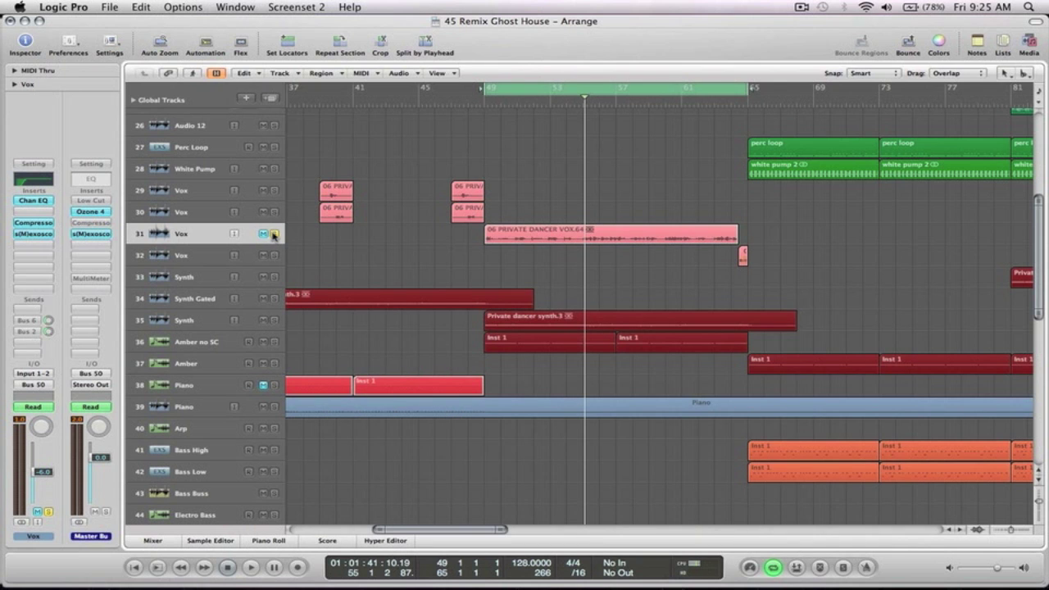
pyautogui.keyDown('ctrl'); pyautogui.keyDown('alt'); pyautogui.click(451, 262); pyautogui.keyUp('alt'); pyautogui.keyUp('ctrl')
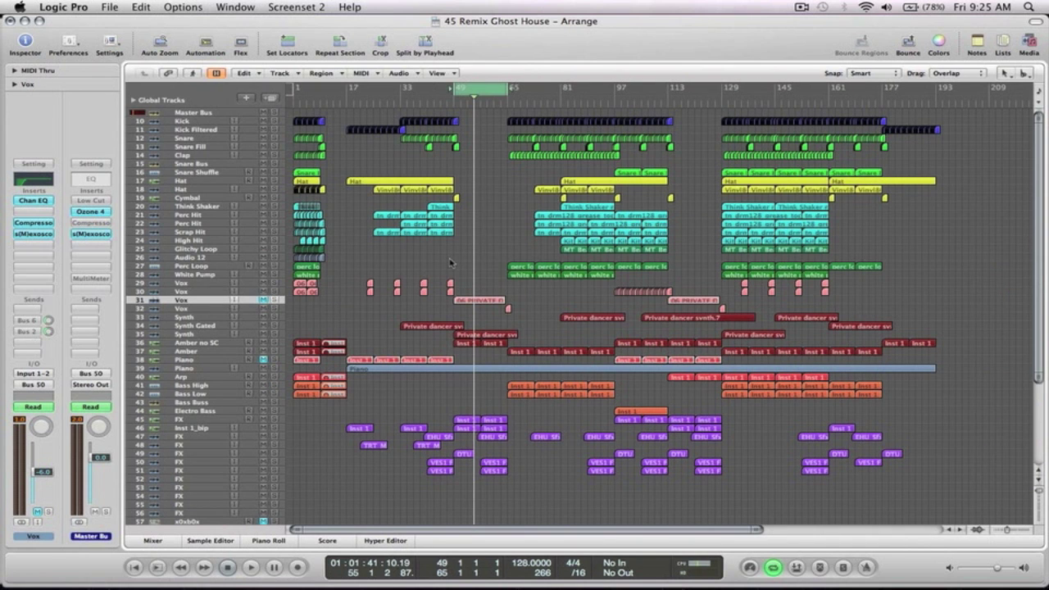
# Move the cycle range to bars 129 to 145 and on to bars 113 to 129, checking the synth tracks there.
pyautogui.moveTo(488, 94); pyautogui.dragTo(755, 105)
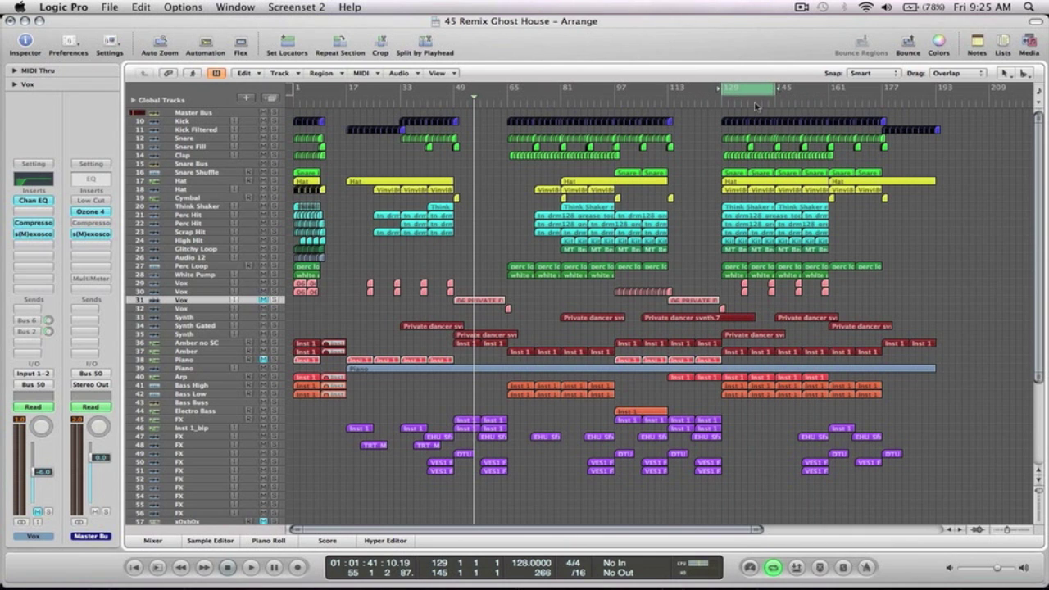
pyautogui.moveTo(826, 427); pyautogui.dragTo(712, 279)
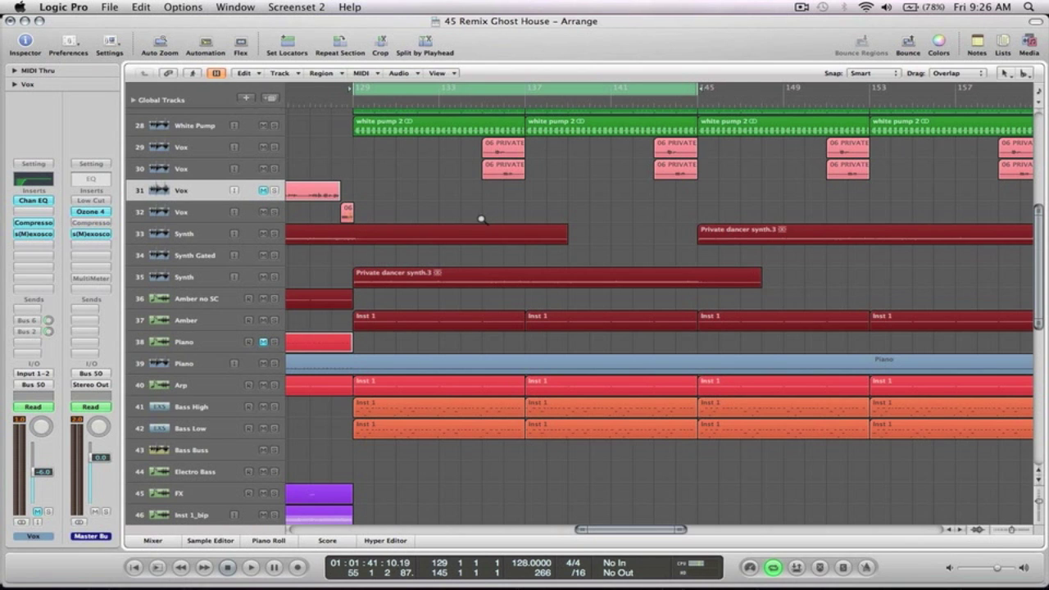
pyautogui.press('z')
pyautogui.moveTo(742, 99); pyautogui.dragTo(688, 104)
pyautogui.moveTo(767, 446); pyautogui.dragTo(623, 285)
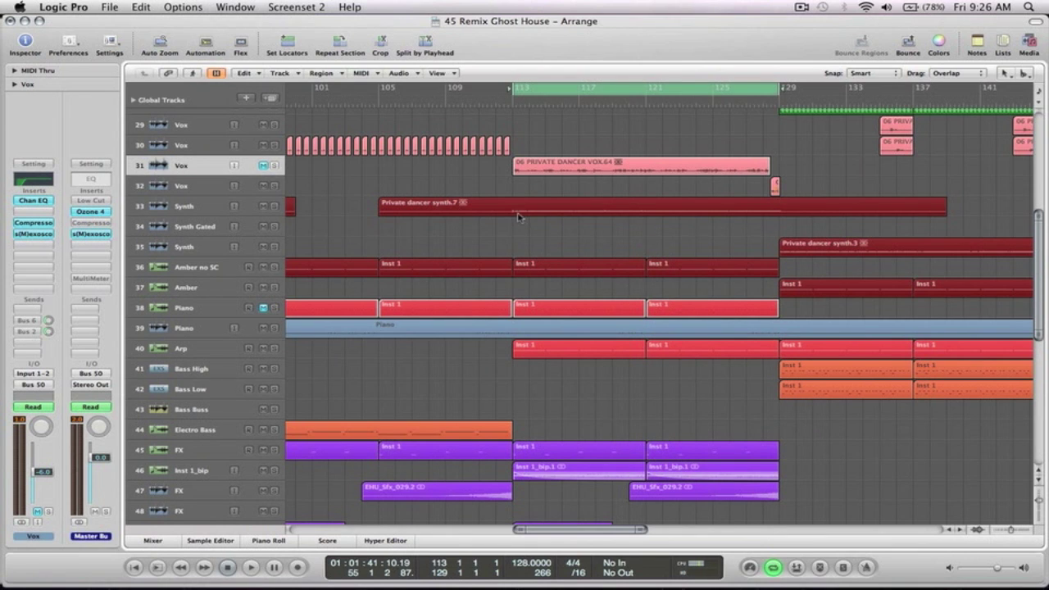
# Set the cycle range to bars 105 to 113 and solo the Amber no SC track 36.
pyautogui.moveTo(614, 88); pyautogui.dragTo(390, 85)
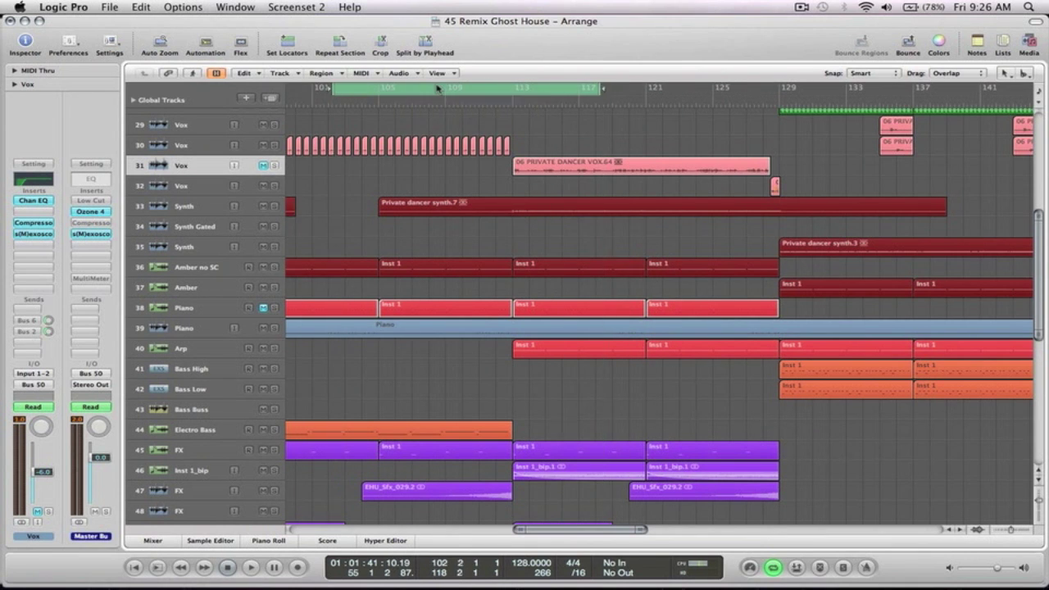
pyautogui.click(391, 82)
pyautogui.moveTo(314, 89); pyautogui.dragTo(513, 92)
pyautogui.moveTo(564, 415); pyautogui.dragTo(286, 209)
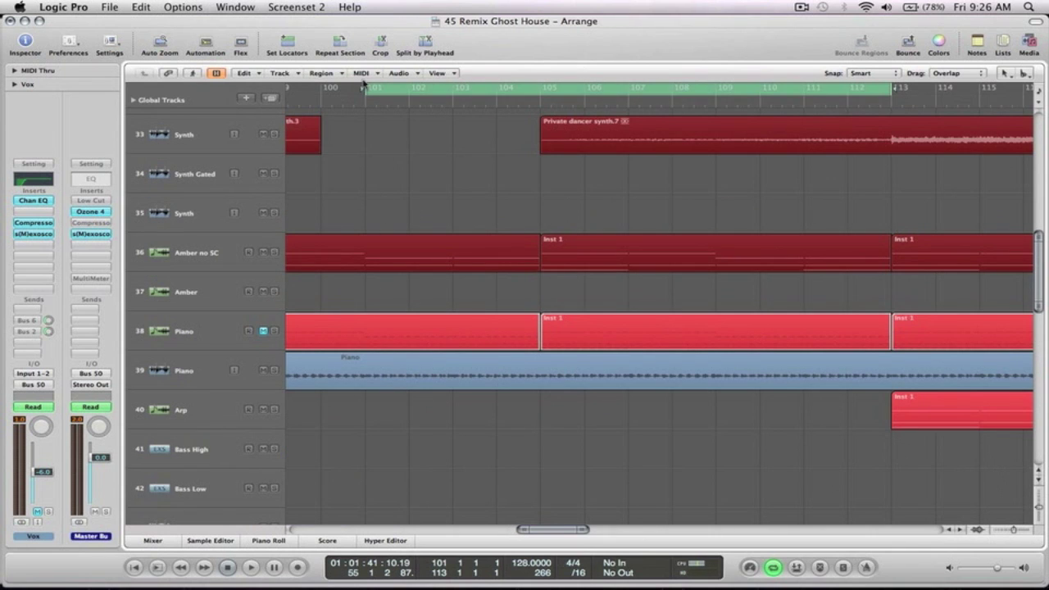
pyautogui.moveTo(365, 87); pyautogui.dragTo(540, 91)
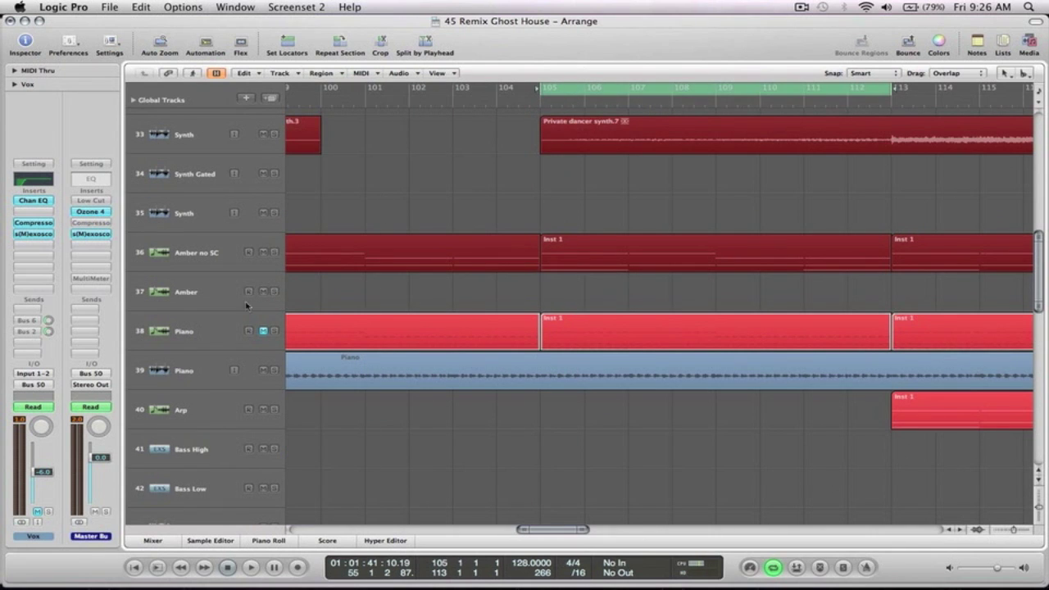
pyautogui.click(202, 256)
pyautogui.click(275, 253)
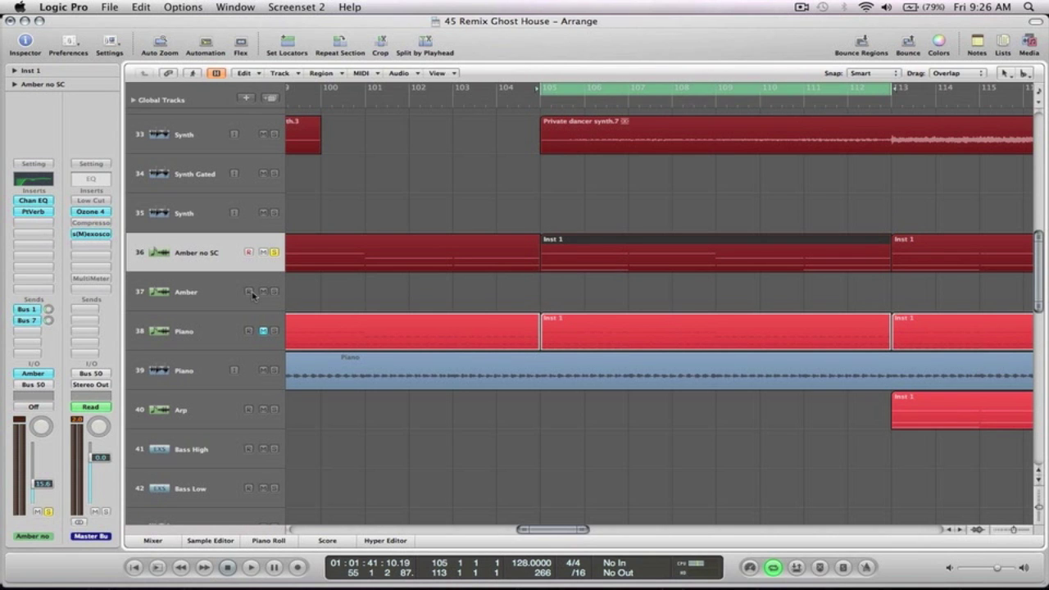
# Set the cycle range to bars 129 to 137 and solo only the Amber track 37, unsoloing Amber no SC.
pyautogui.hscroll(10, 444, 246)
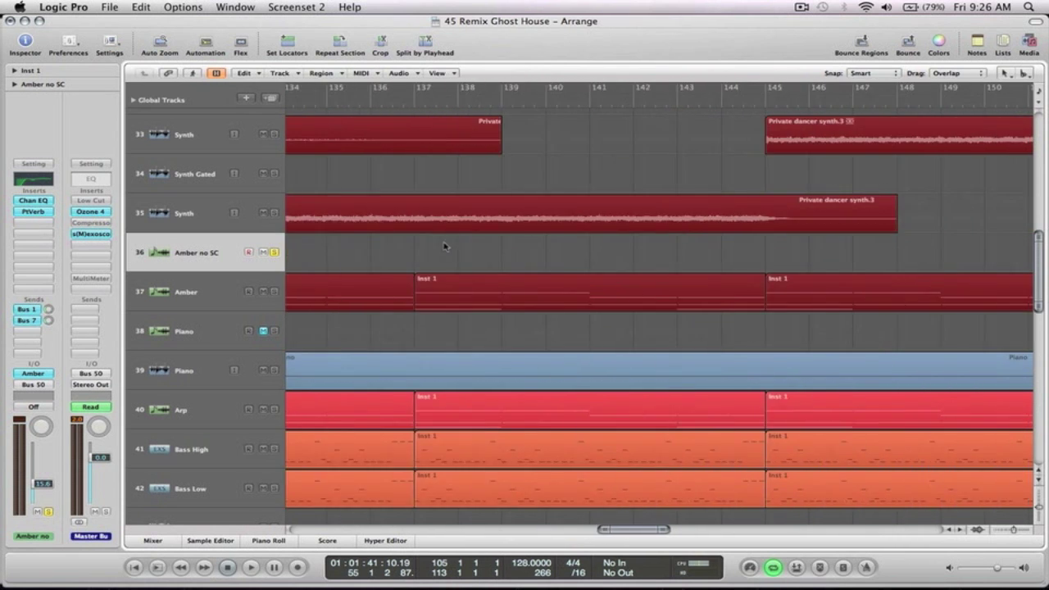
pyautogui.hscroll(-3, 444, 246)
pyautogui.moveTo(326, 91); pyautogui.dragTo(674, 91)
pyautogui.click(186, 295)
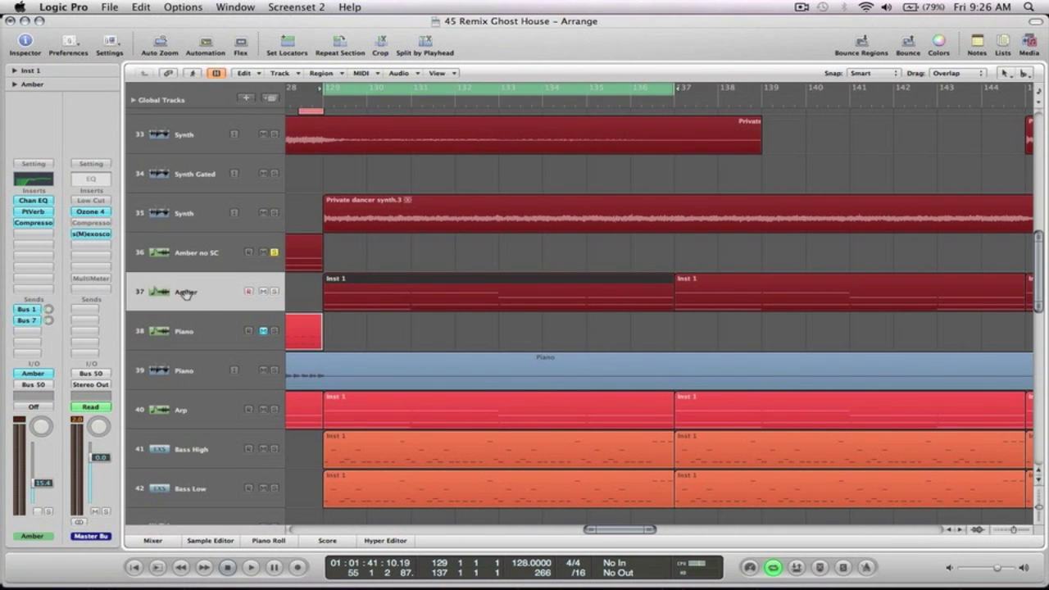
pyautogui.click(275, 291)
pyautogui.click(275, 254)
# Play the soloed Amber track, open its sidechained Compressor and move that window clear of the track headers.
pyautogui.press('space')
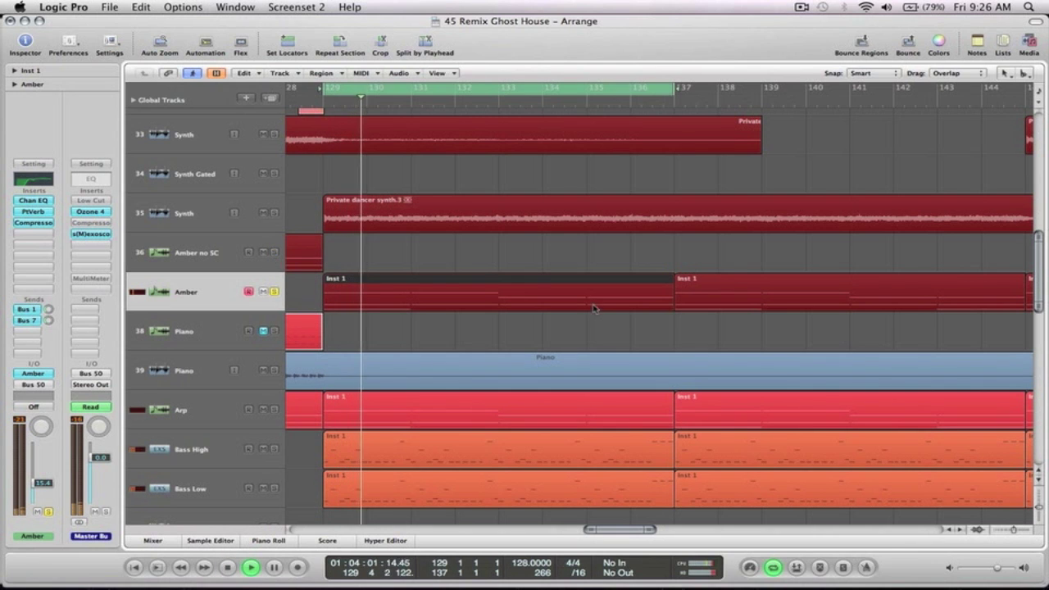
pyautogui.click(39, 223)
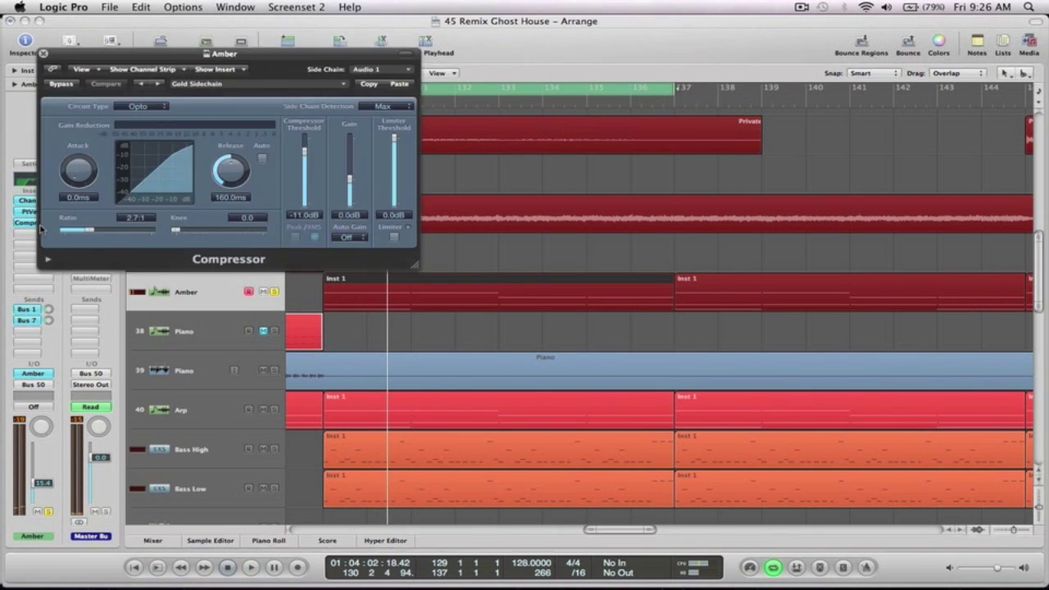
pyautogui.moveTo(266, 53); pyautogui.dragTo(794, 79)
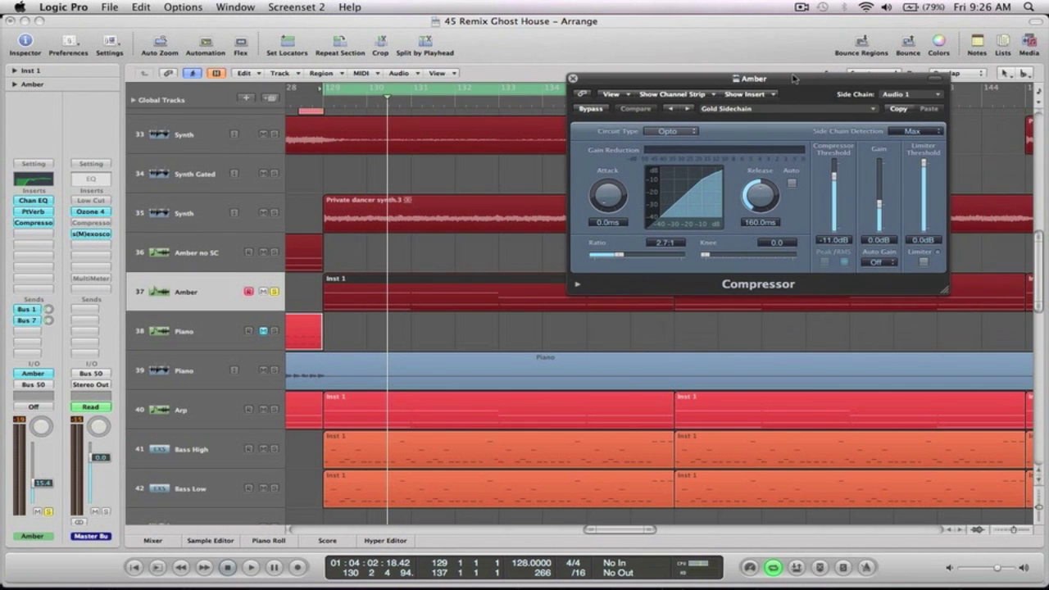
# Play the Amber part at a lower system volume to examine how the Gold Sidechain Compressor reduces its gain.
pyautogui.press('space')
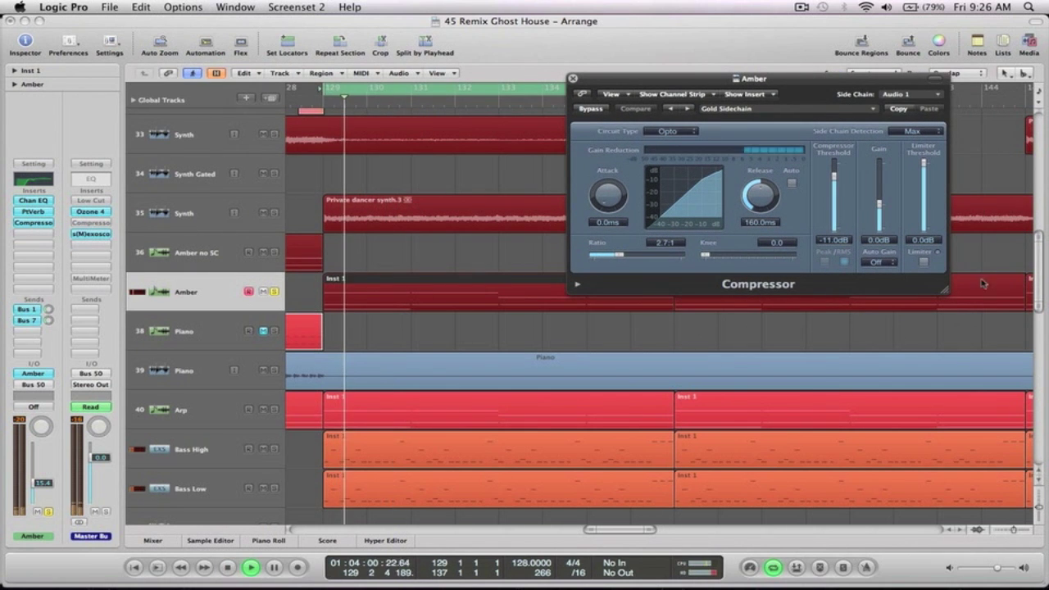
pyautogui.press('space')
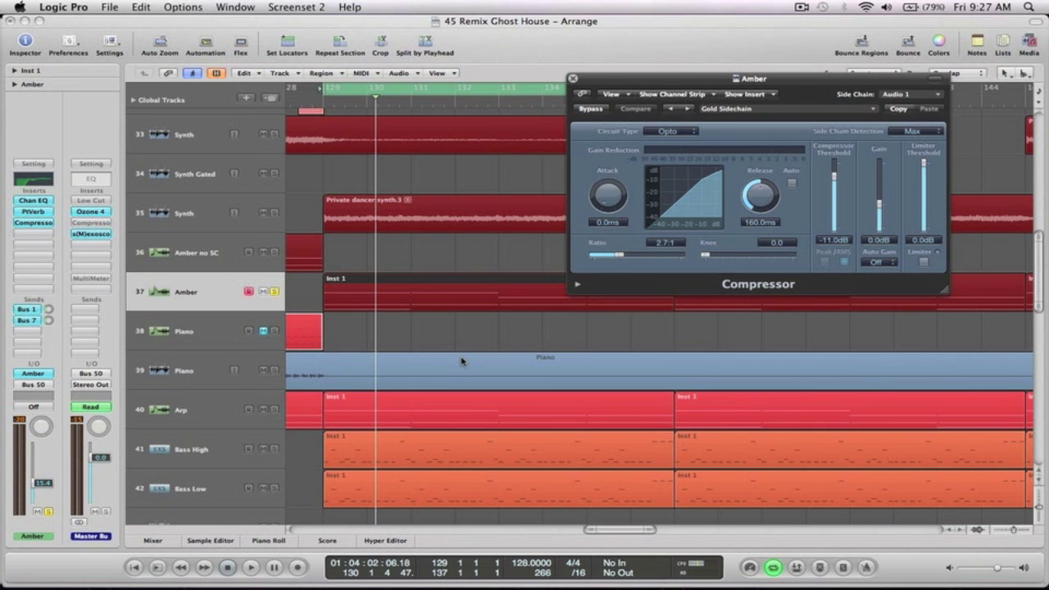
pyautogui.press('space')
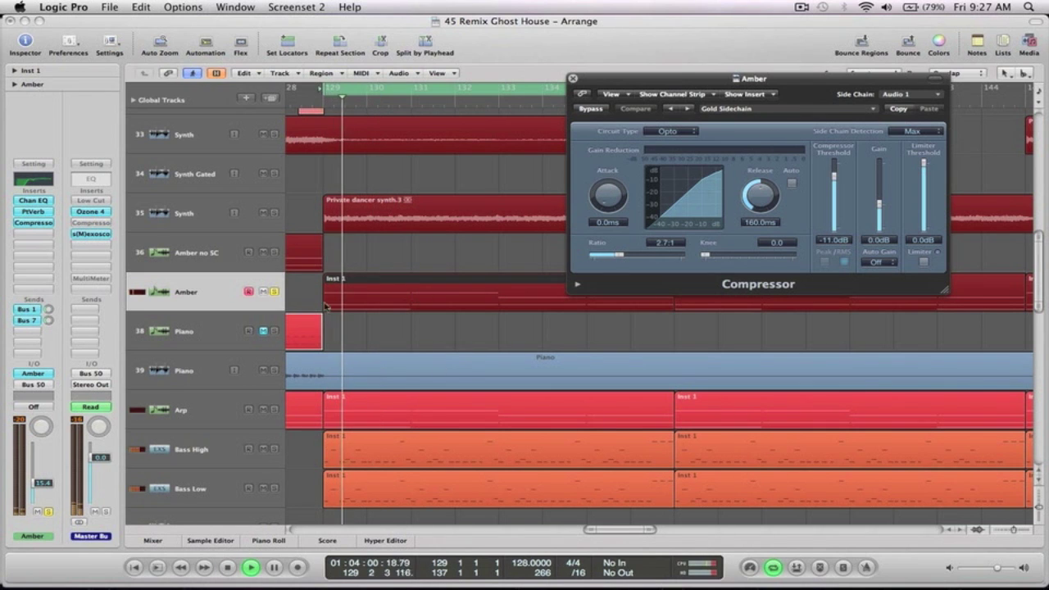
pyautogui.press('XF86AudioLowerVolume')
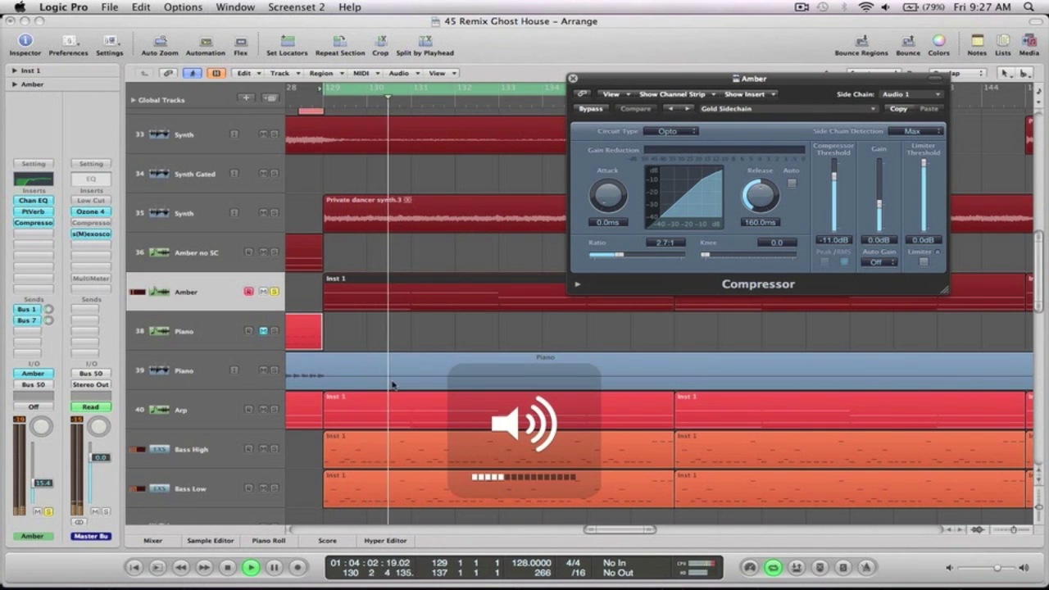
pyautogui.press('space')
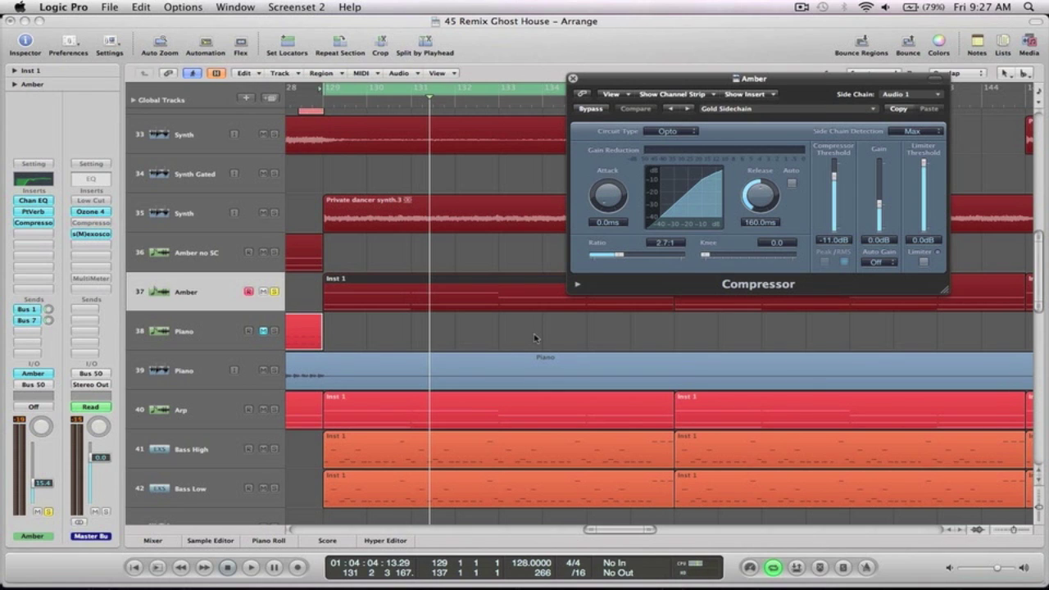
# Close the Amber Compressor window, unsolo the Amber track and show the whole arrangement.
pyautogui.press('z')
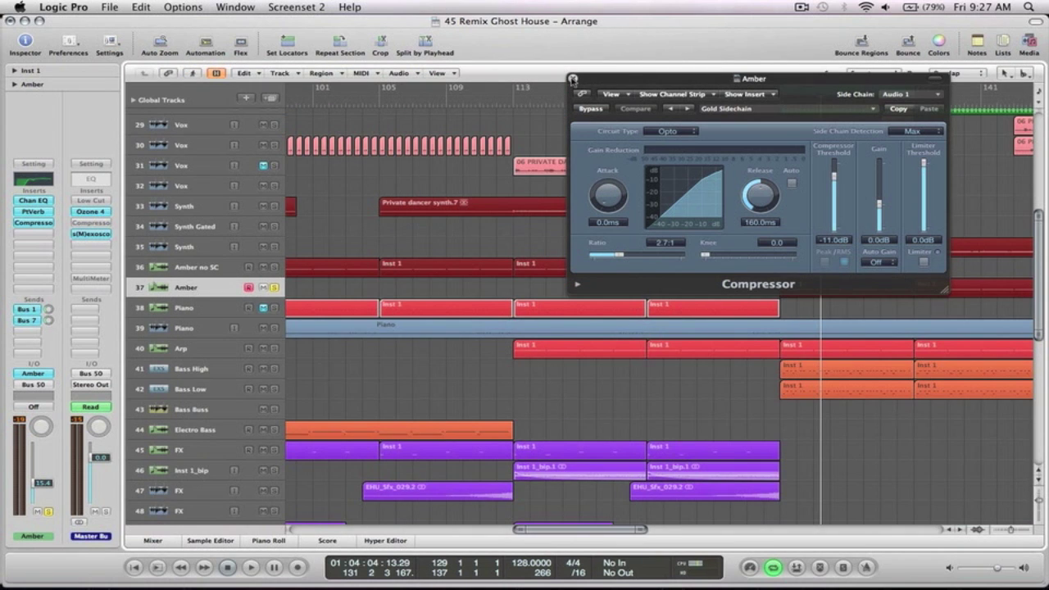
pyautogui.click(572, 79)
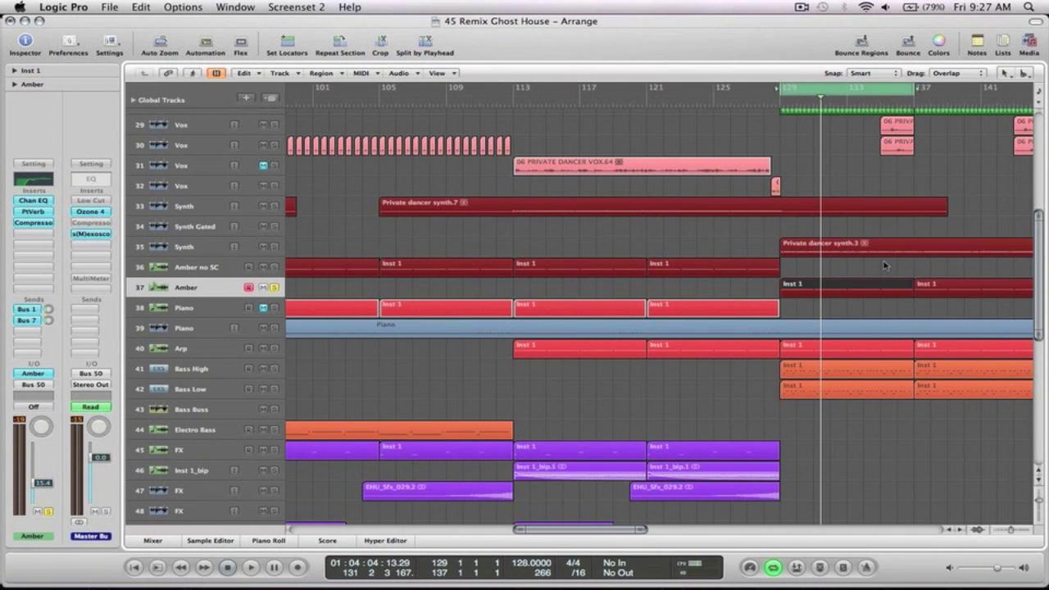
pyautogui.keyDown('ctrl'); pyautogui.keyDown('alt'); pyautogui.click(751, 259); pyautogui.keyUp('alt'); pyautogui.keyUp('ctrl')
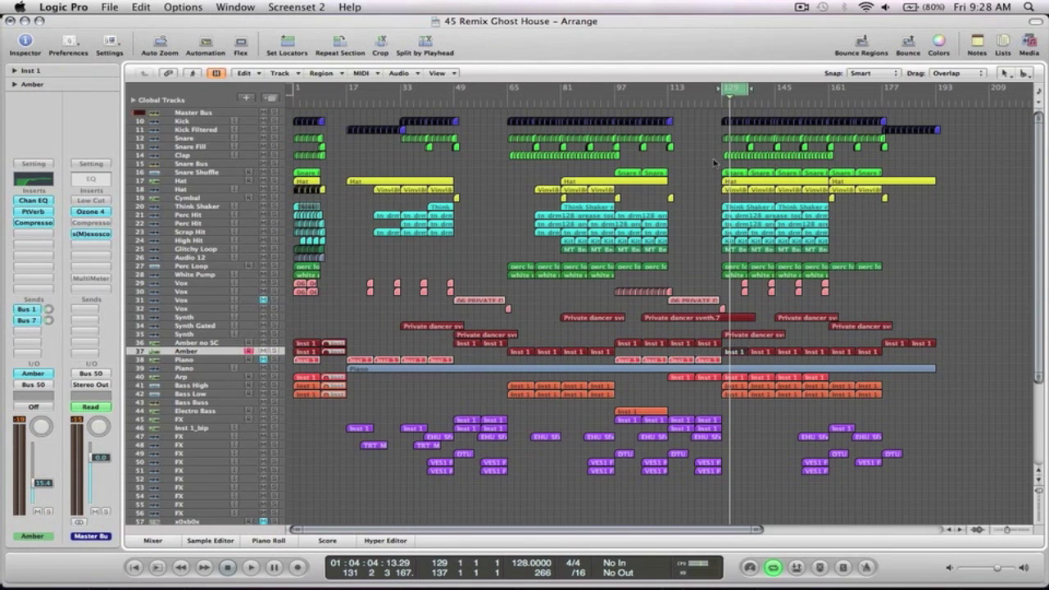
# Clear the region selection, select the Master Bus track and set the cycle range to bars 65 to 81.
pyautogui.click(919, 241)
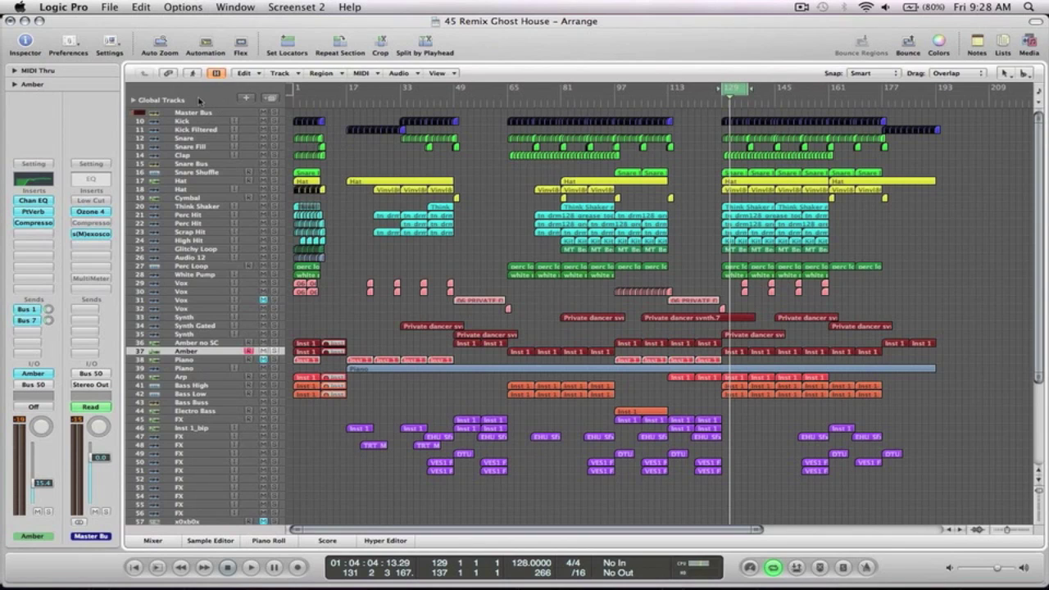
pyautogui.click(194, 112)
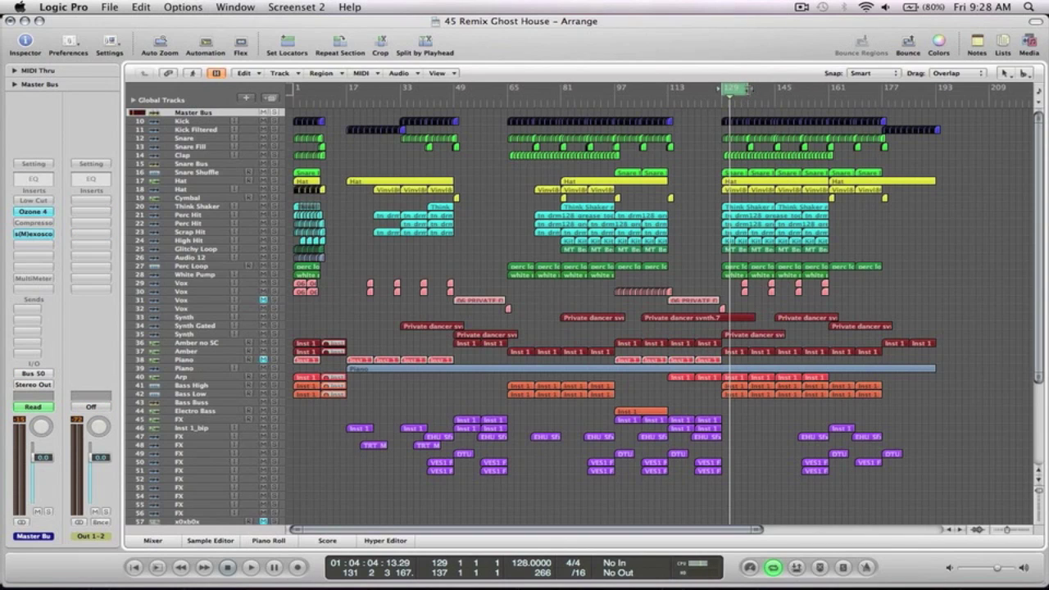
pyautogui.moveTo(735, 89); pyautogui.dragTo(563, 90)
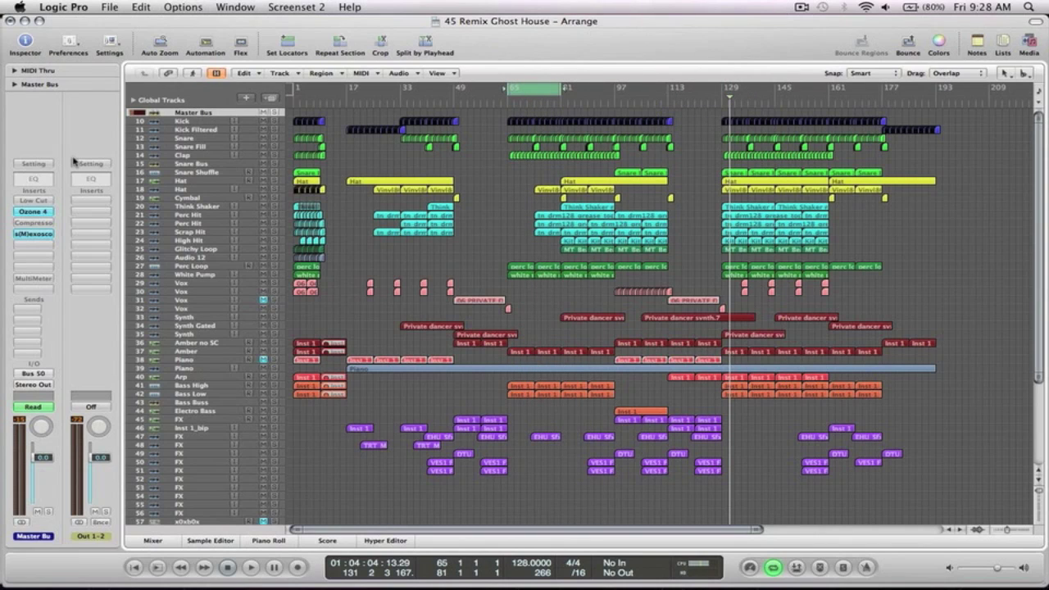
# Open the Master Bus Compressor, turn off its bypass and move its window clear of the cycle range.
pyautogui.click(38, 233)
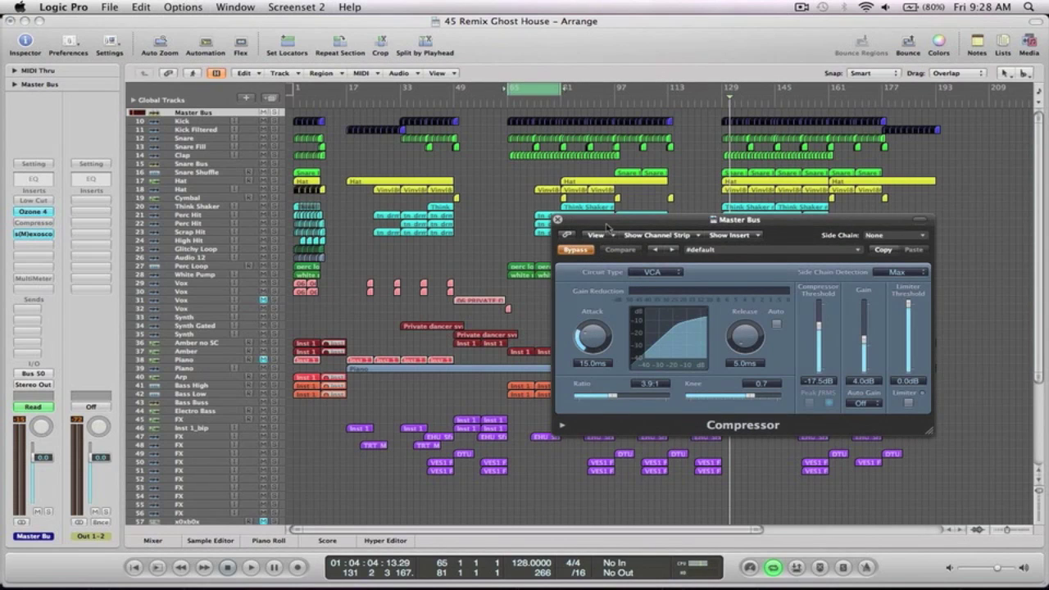
pyautogui.moveTo(606, 227); pyautogui.dragTo(645, 134)
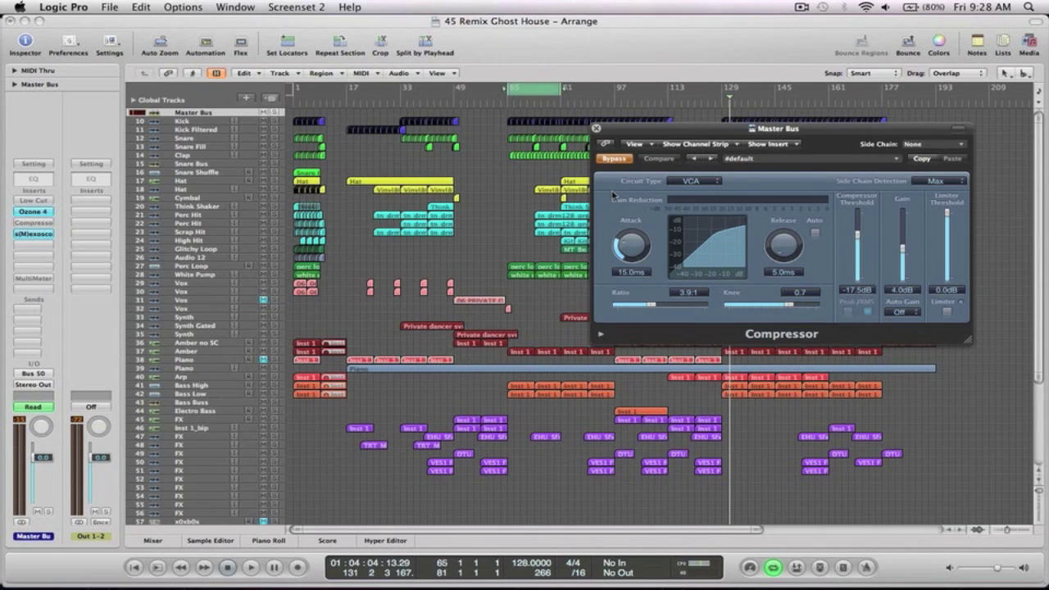
pyautogui.click(617, 159)
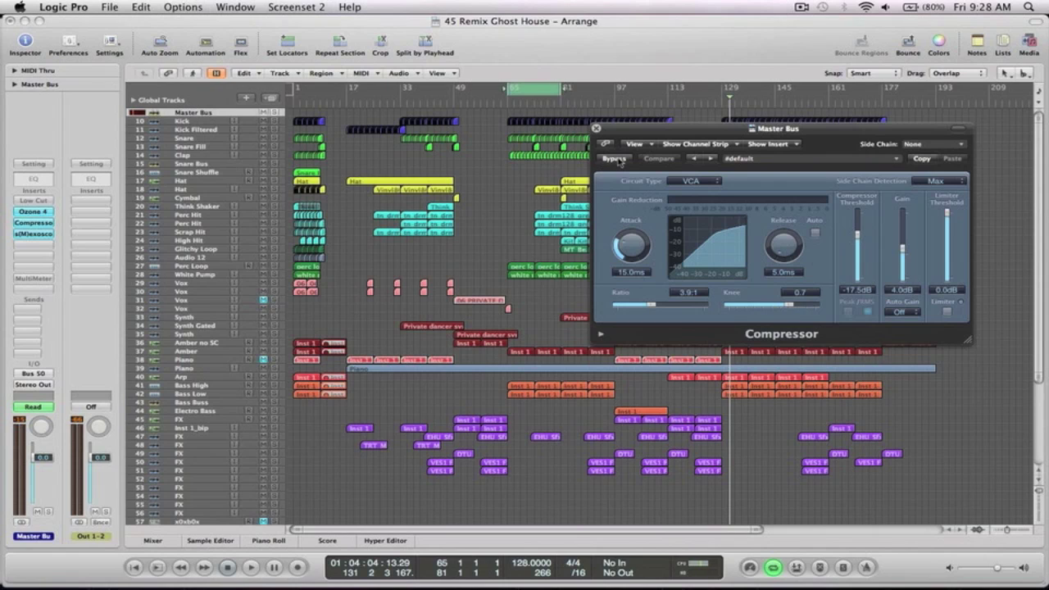
pyautogui.moveTo(661, 129); pyautogui.dragTo(685, 83)
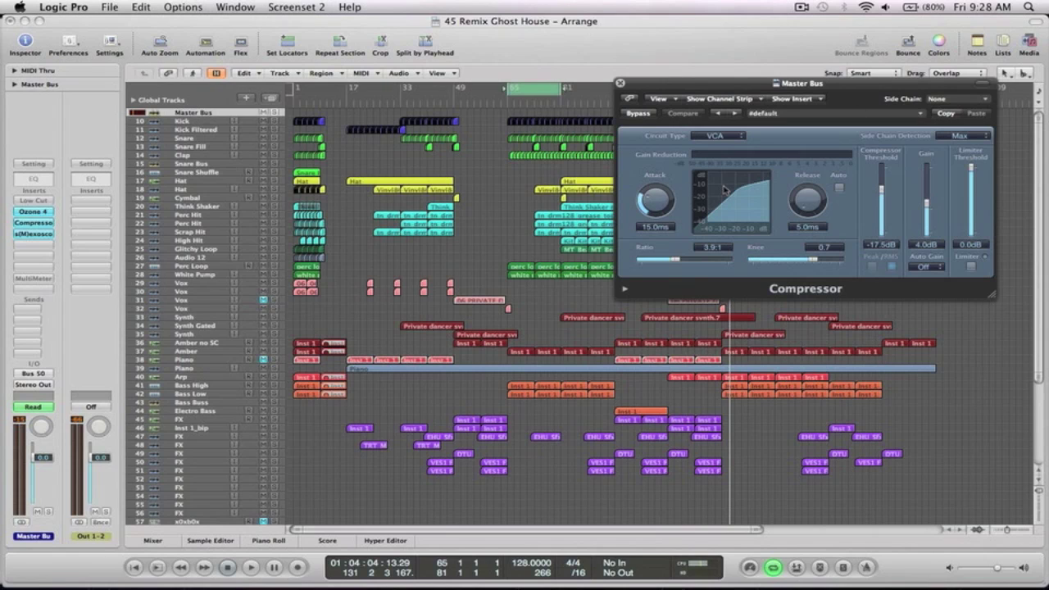
# Play the cycled section to examine the Master Bus Compressor's gain reduction, stop playback and close the Compressor window.
pyautogui.press('space')
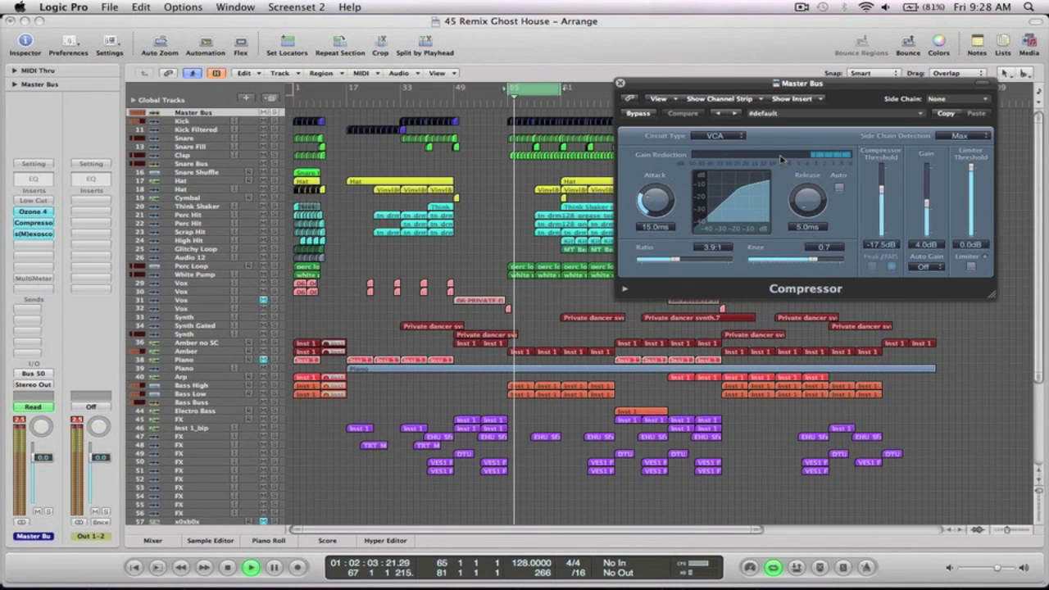
pyautogui.press('space')
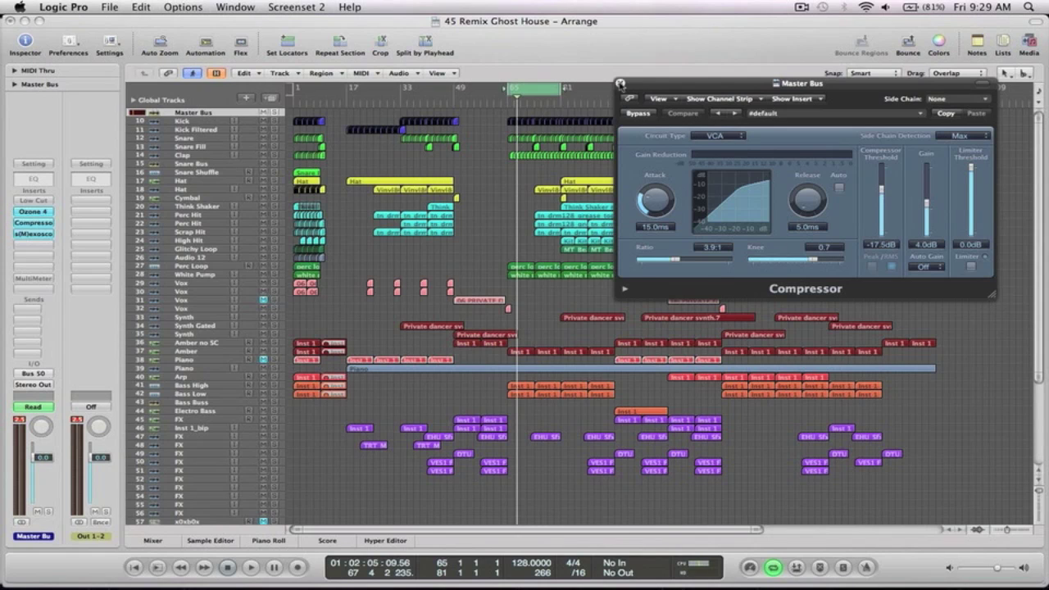
pyautogui.click(620, 82)
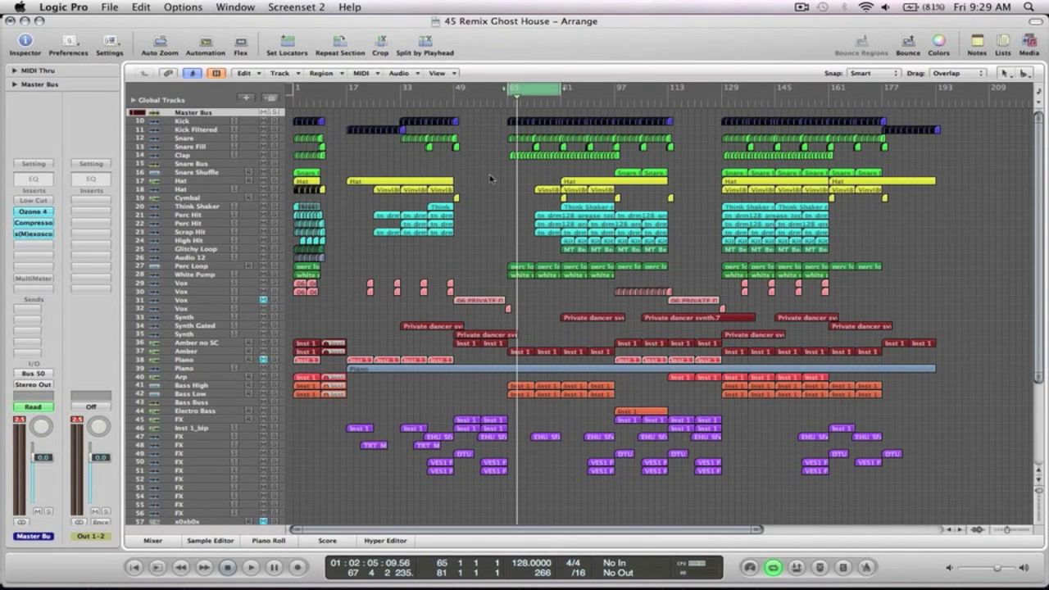